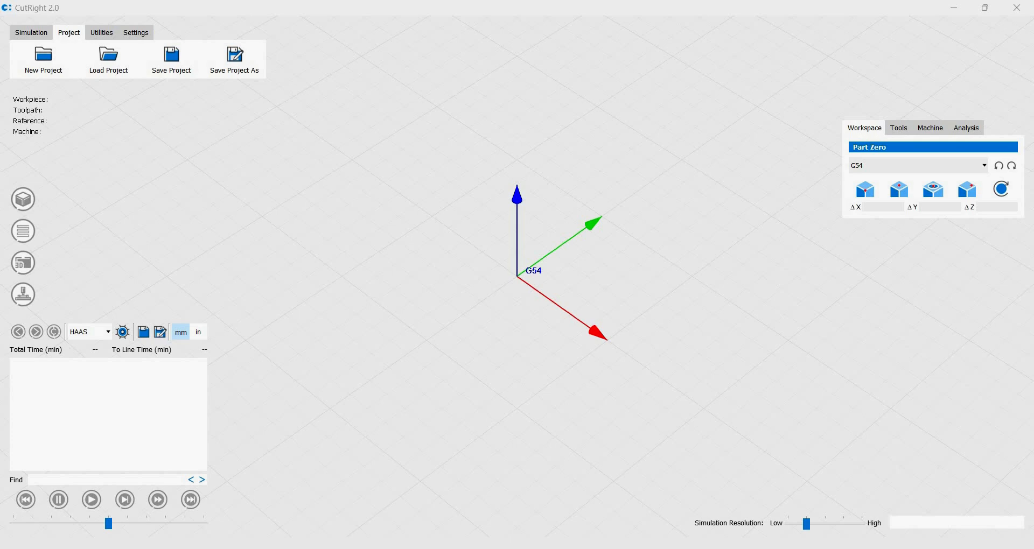
# Load the saved project with the Simpoly Logo Blank workpiece, KURT D688 Vise and HAAS VF-2 machine
pyautogui.click(119, 69)
pyautogui.doubleClick(165, 125)
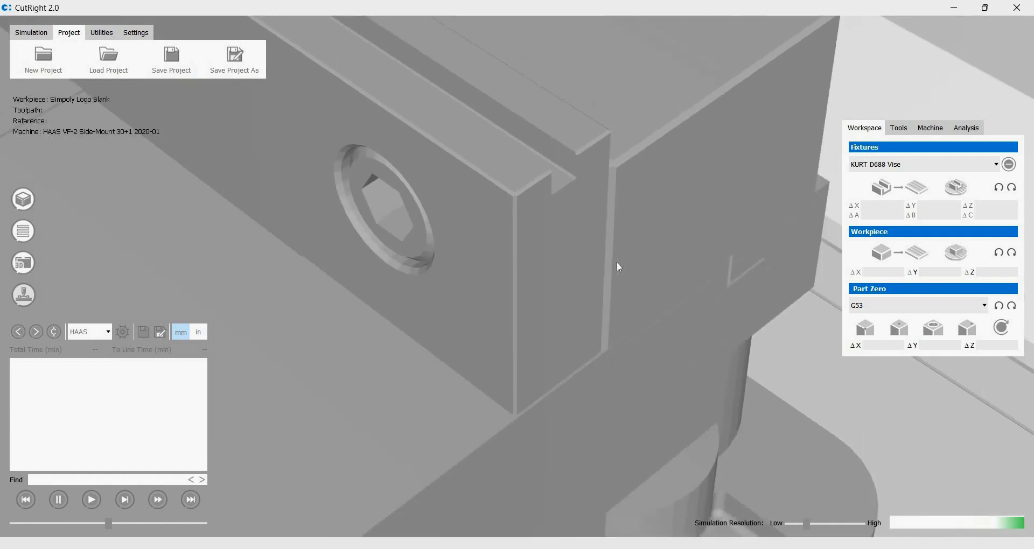
pyautogui.scroll(-10, 618, 265)
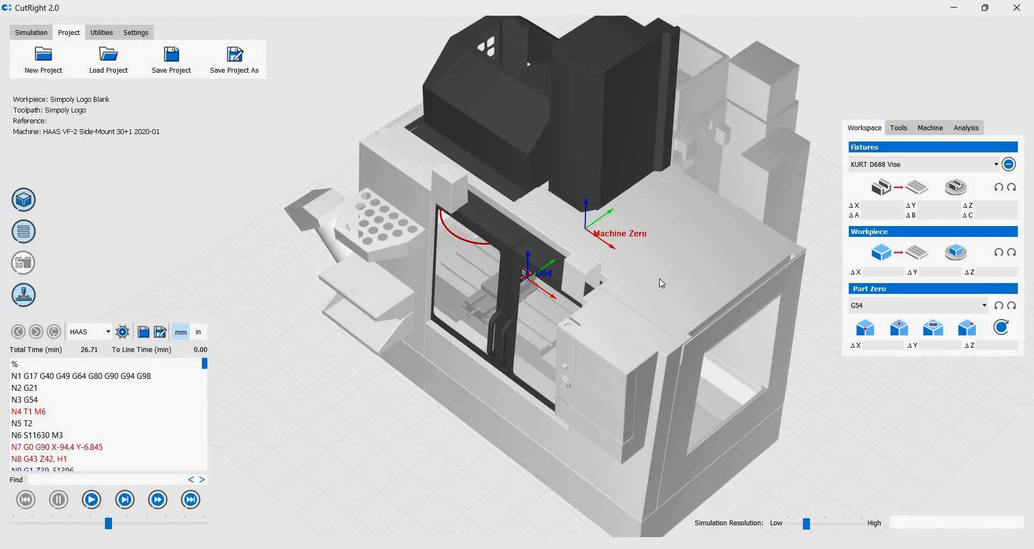
# Shift the KURT D688 Vise fixture by 100 mm in X and 100 mm in Y
pyautogui.scroll(10, 528, 328)
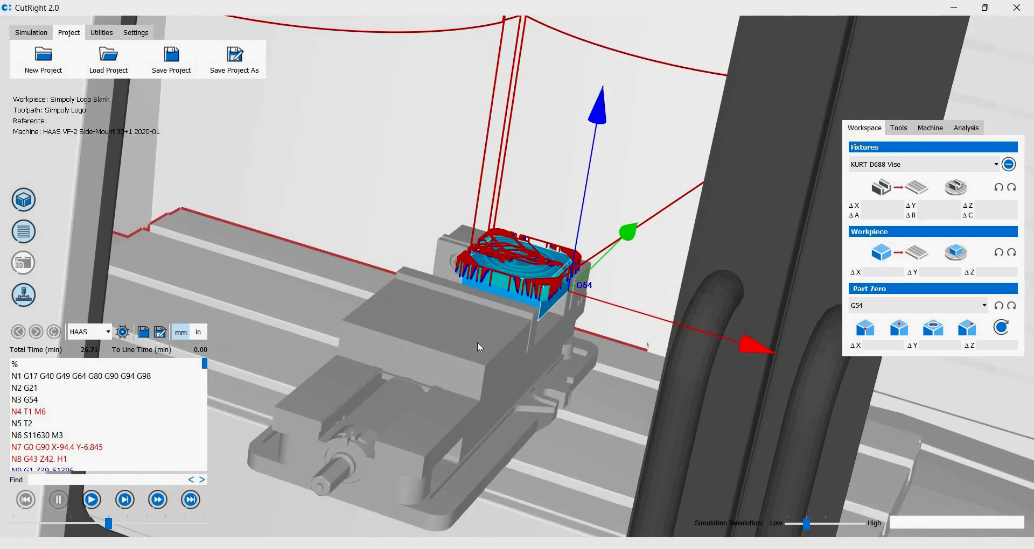
pyautogui.scroll(1, 477, 341)
pyautogui.scroll(-3, 477, 341)
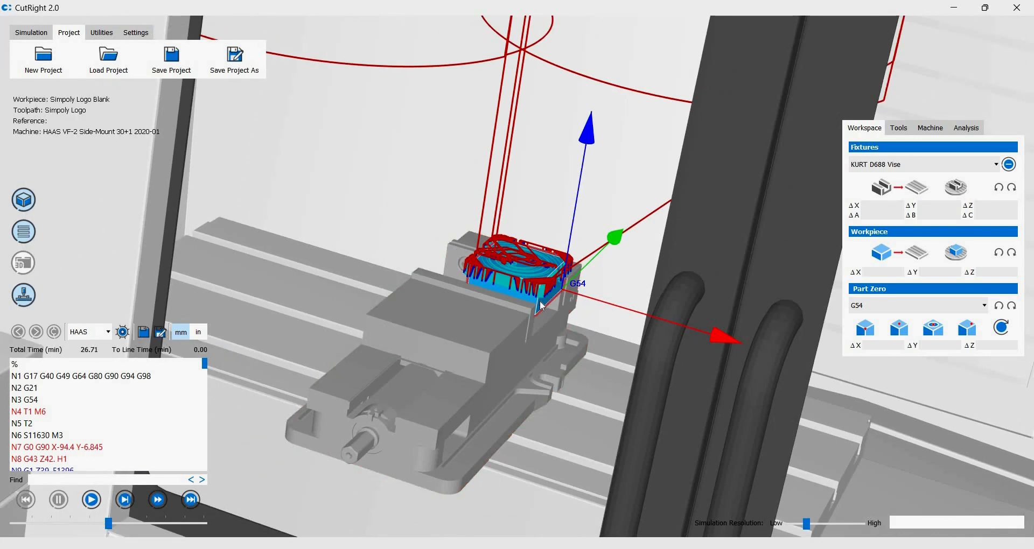
pyautogui.scroll(-10, 540, 301)
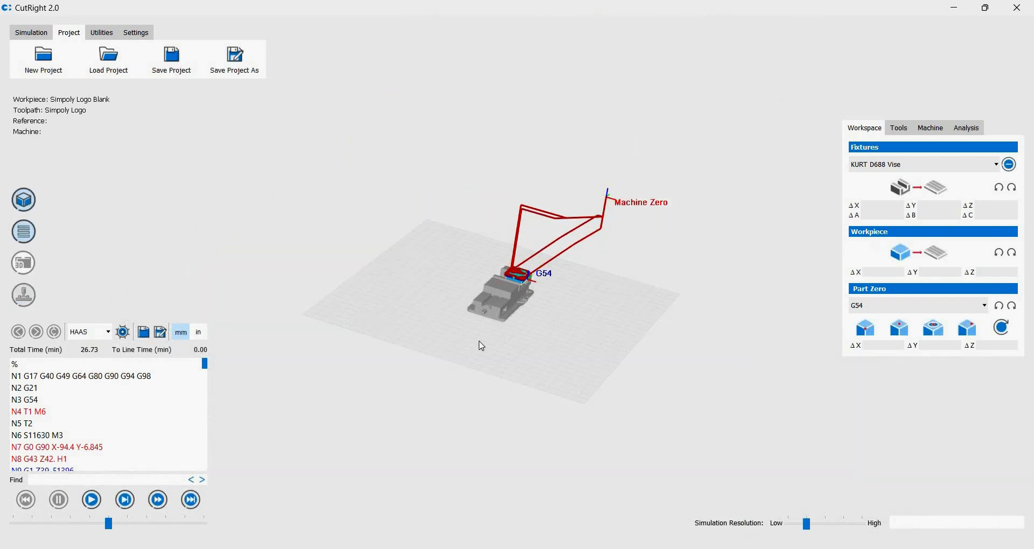
pyautogui.scroll(10, 482, 346)
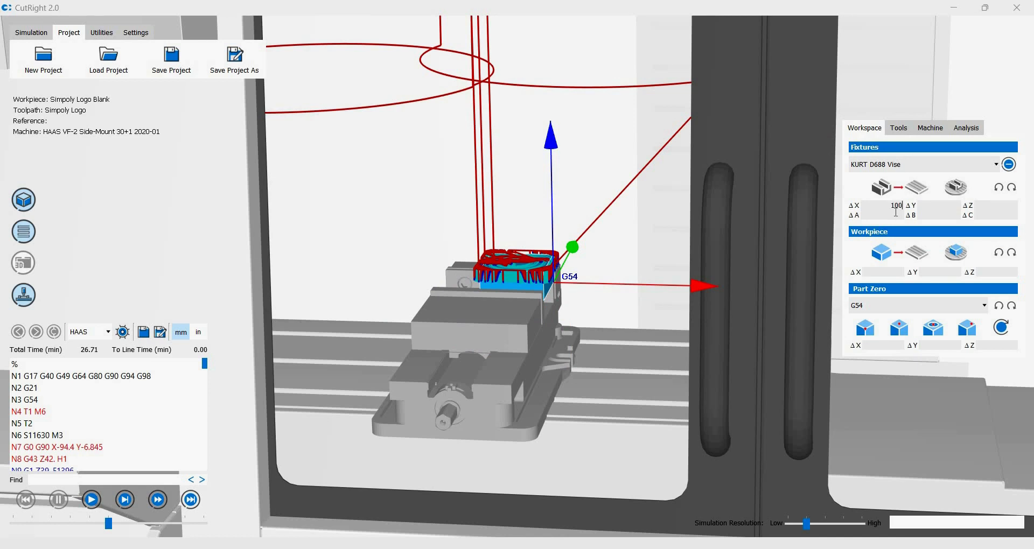
pyautogui.press('Return')
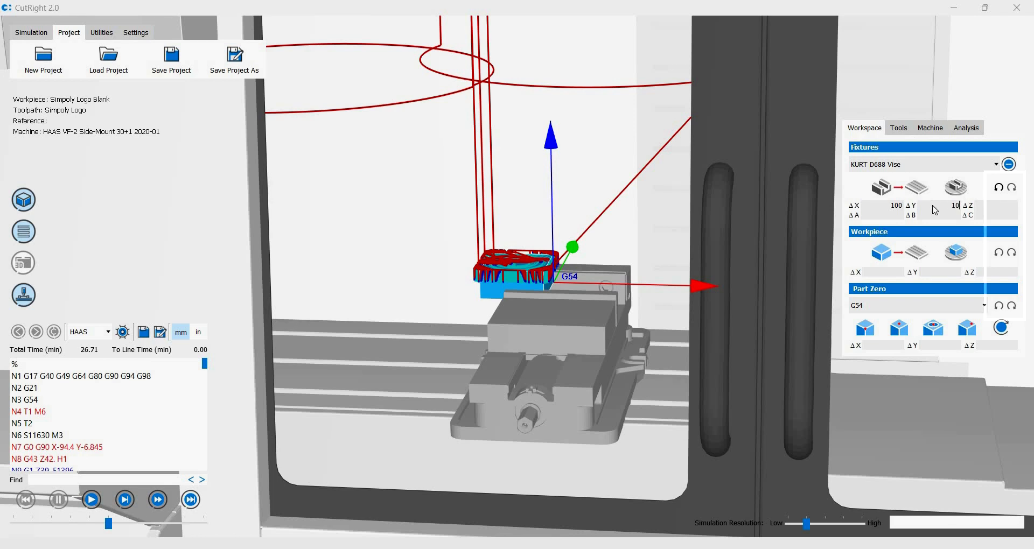
pyautogui.write('100')
pyautogui.press('Return')
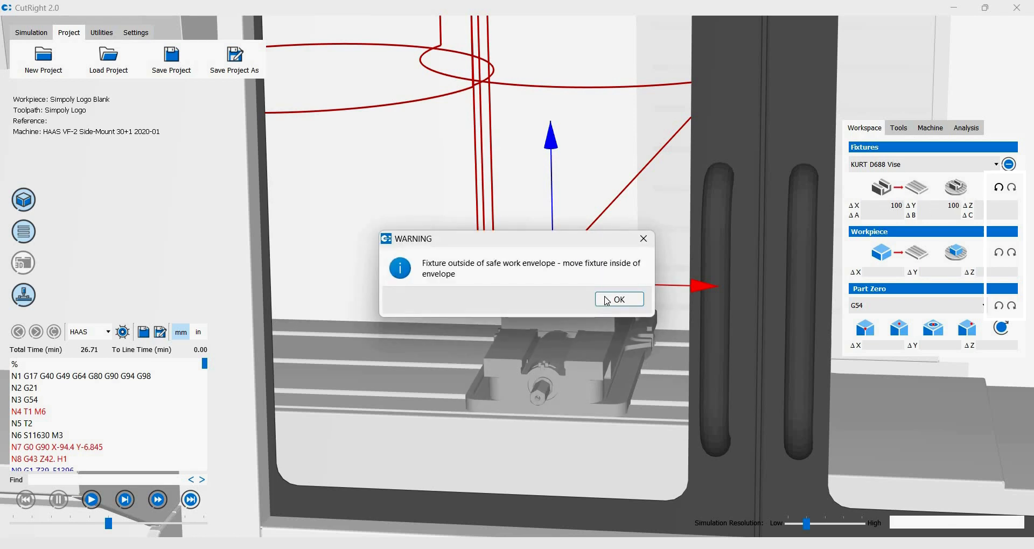
# Dismiss the work envelope warning and undo both vise shifts
pyautogui.click(606, 298)
pyautogui.click(1001, 189)
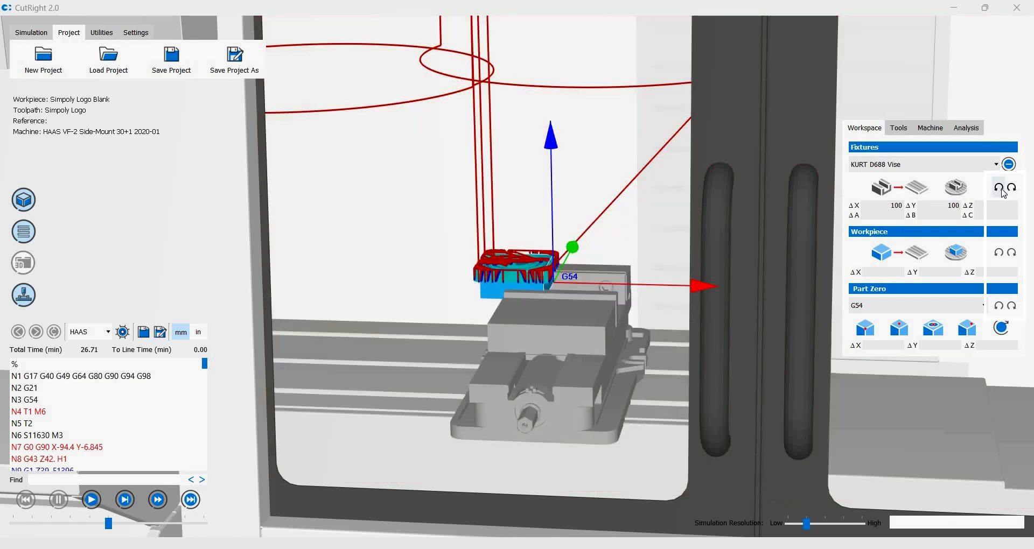
pyautogui.click(1000, 188)
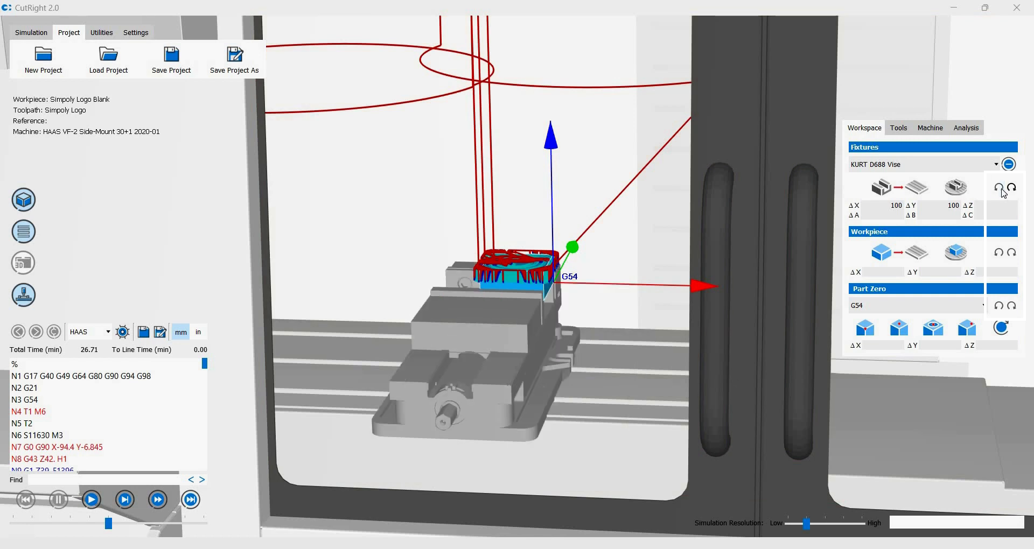
# Shift the workpiece by 100 mm in X and 100 mm in Z, and undo both moves
pyautogui.click(894, 273)
pyautogui.write('100')
pyautogui.press('Return')
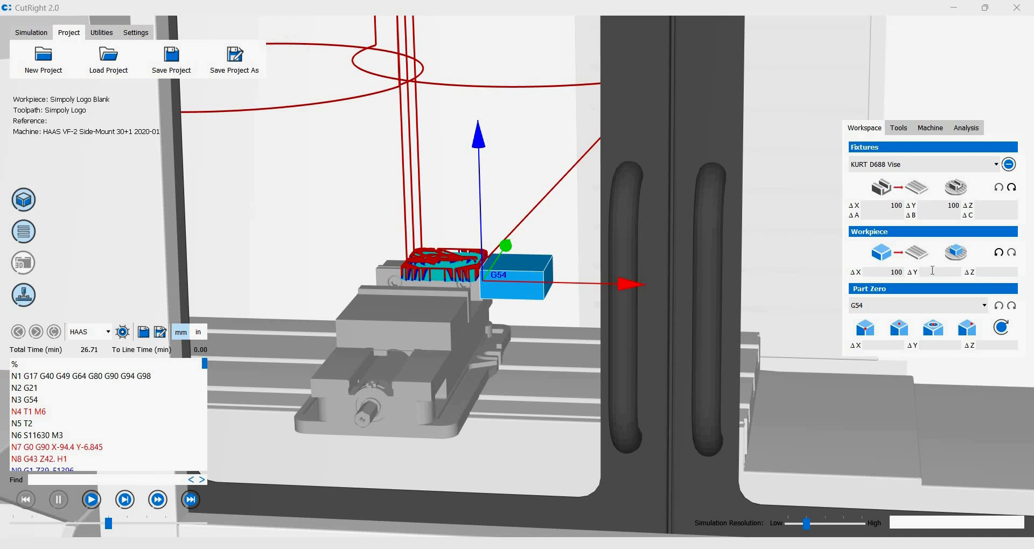
pyautogui.click(933, 272)
pyautogui.click(988, 275)
pyautogui.write('100')
pyautogui.press('Return')
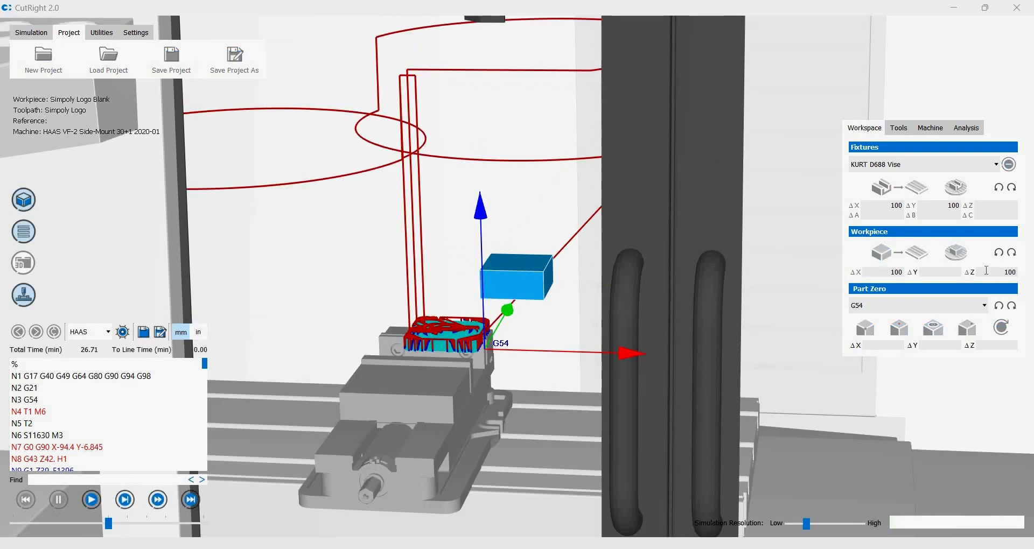
pyautogui.click(999, 253)
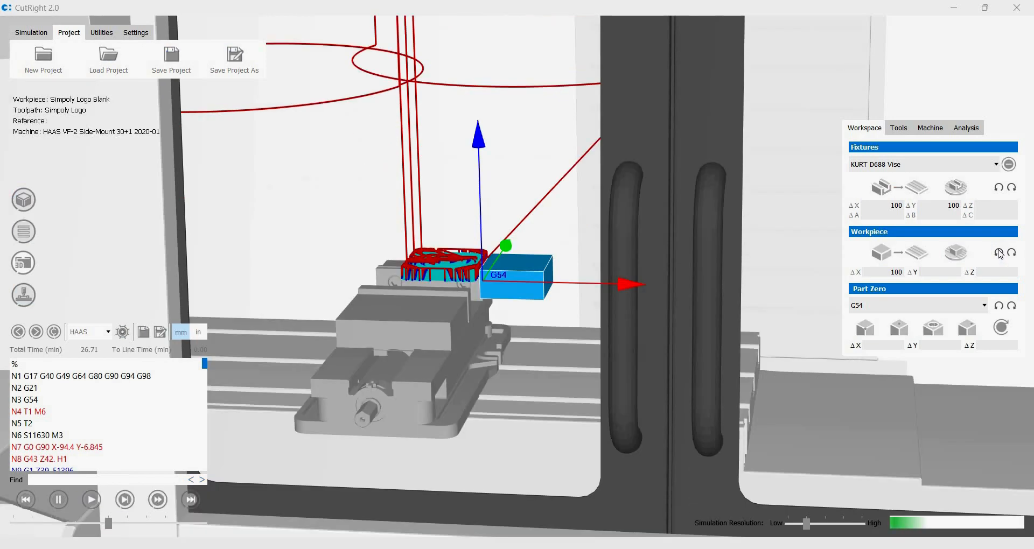
pyautogui.click(1000, 254)
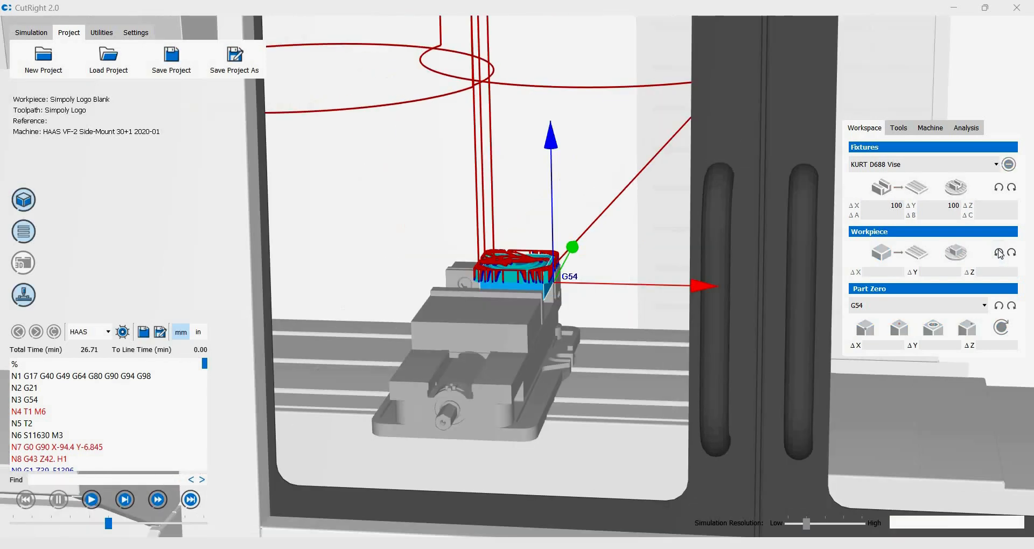
# Redo the X and Y vise shifts, dismiss the envelope warning, and undo the shifts again
pyautogui.click(1013, 188)
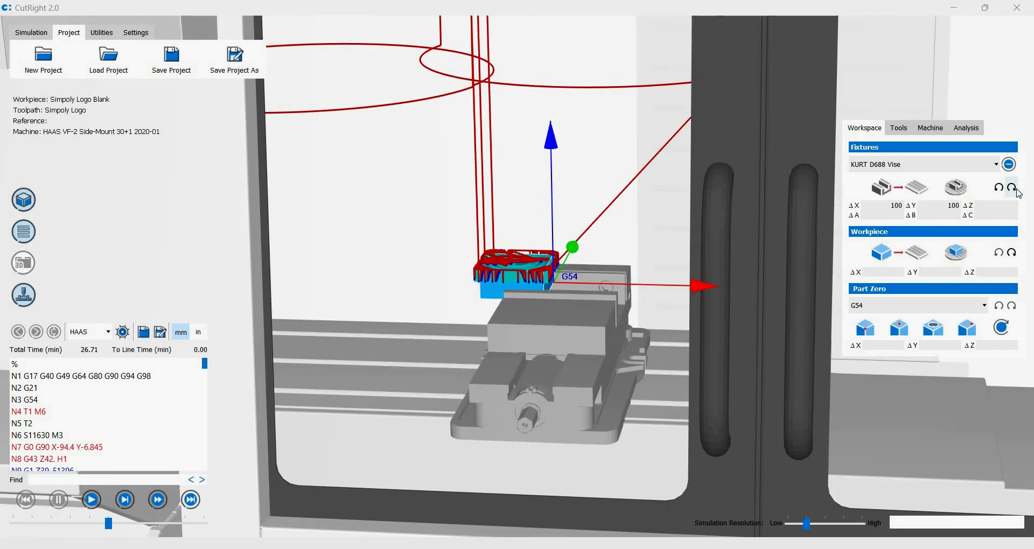
pyautogui.click(1013, 188)
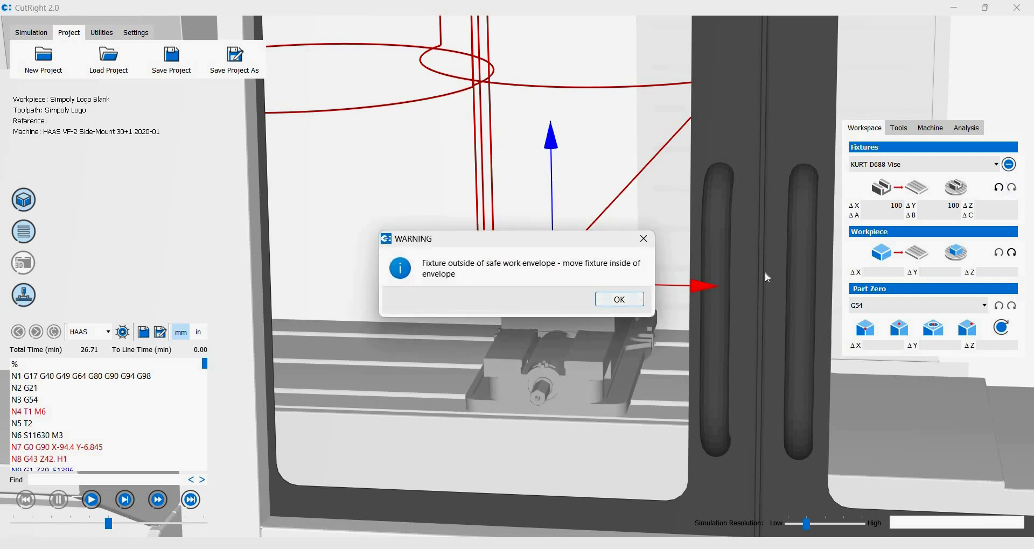
pyautogui.click(637, 303)
pyautogui.click(999, 188)
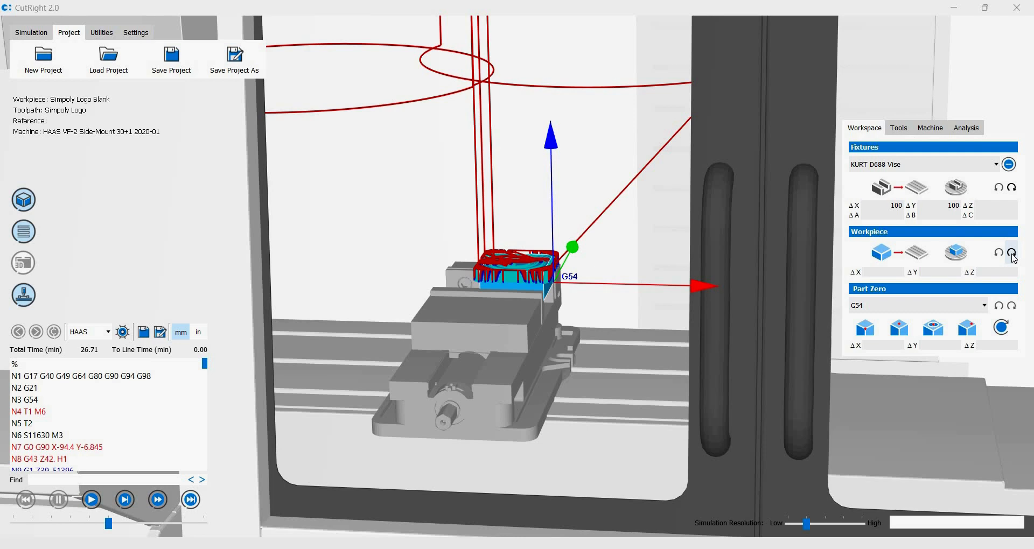
# Redo the workpiece's X and Z moves and undo them again
pyautogui.click(1013, 254)
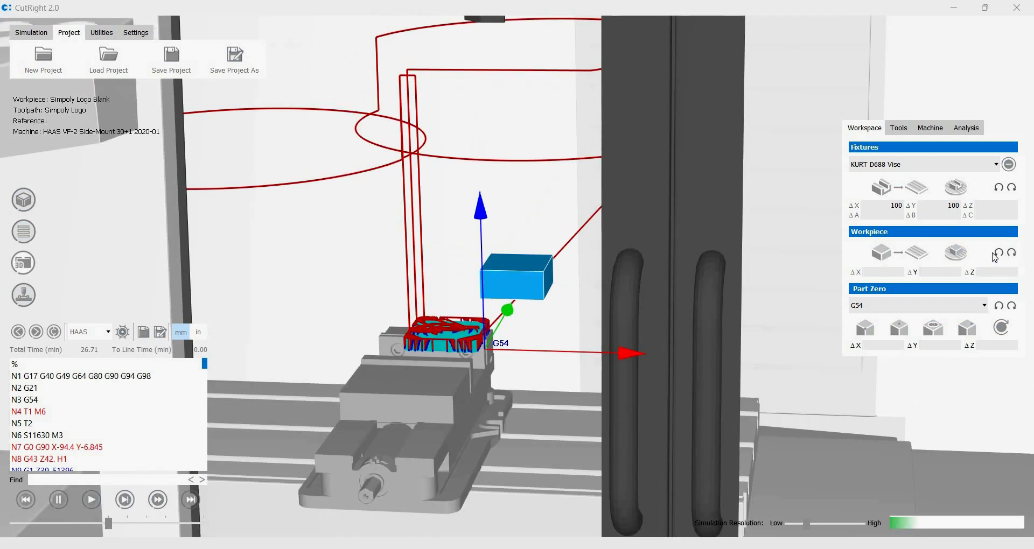
pyautogui.click(999, 252)
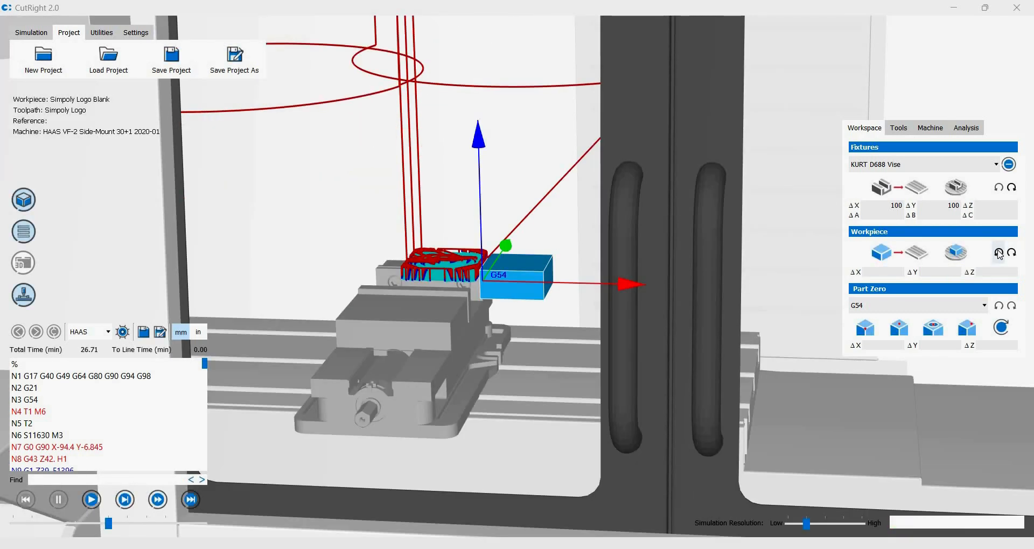
pyautogui.click(999, 253)
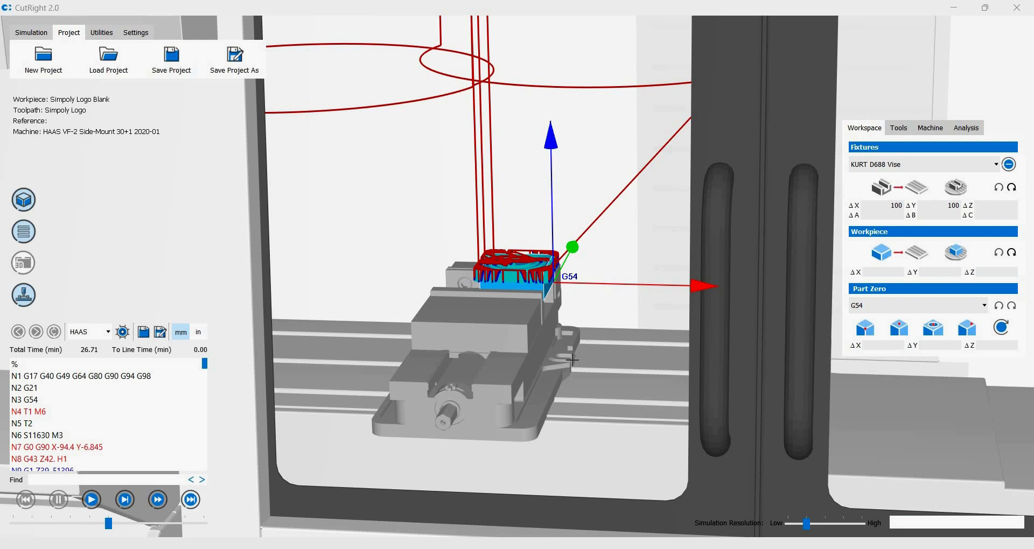
# Insert a new G-code line below N2 G21 reading "I am fully editable! :)"
pyautogui.moveTo(572, 360); pyautogui.dragTo(541, 374, button='middle')
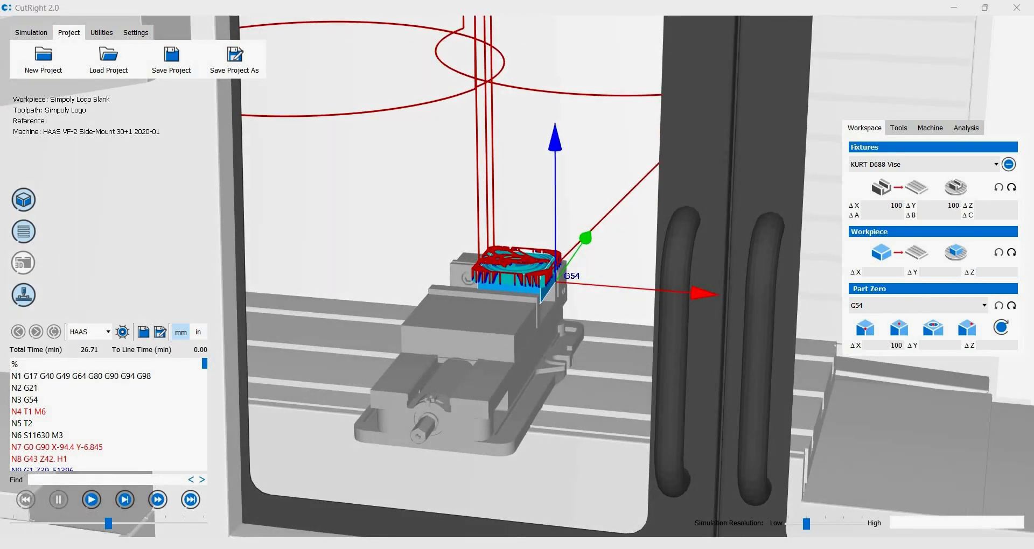
pyautogui.doubleClick(106, 391)
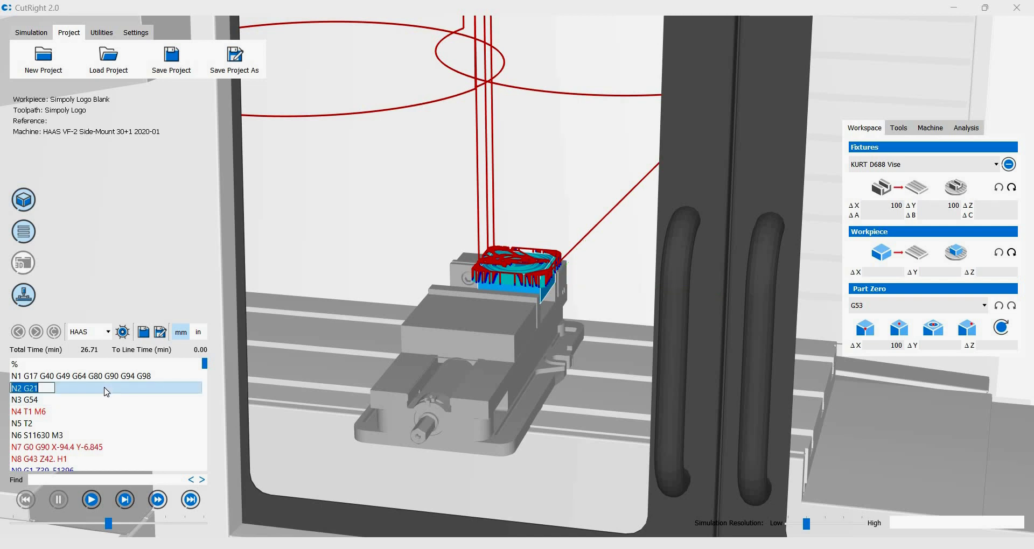
pyautogui.click(68, 385)
pyautogui.press('Return')
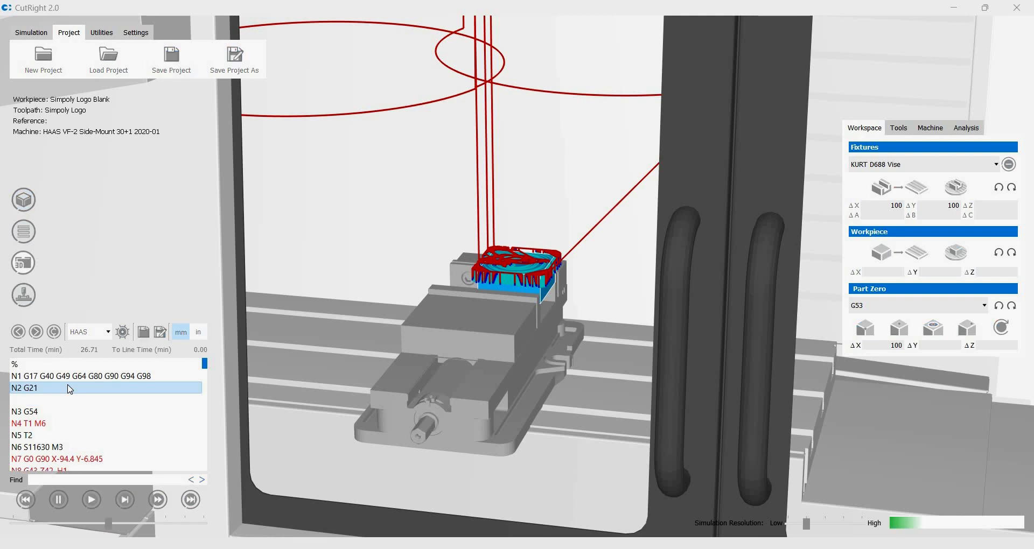
pyautogui.write('I am')
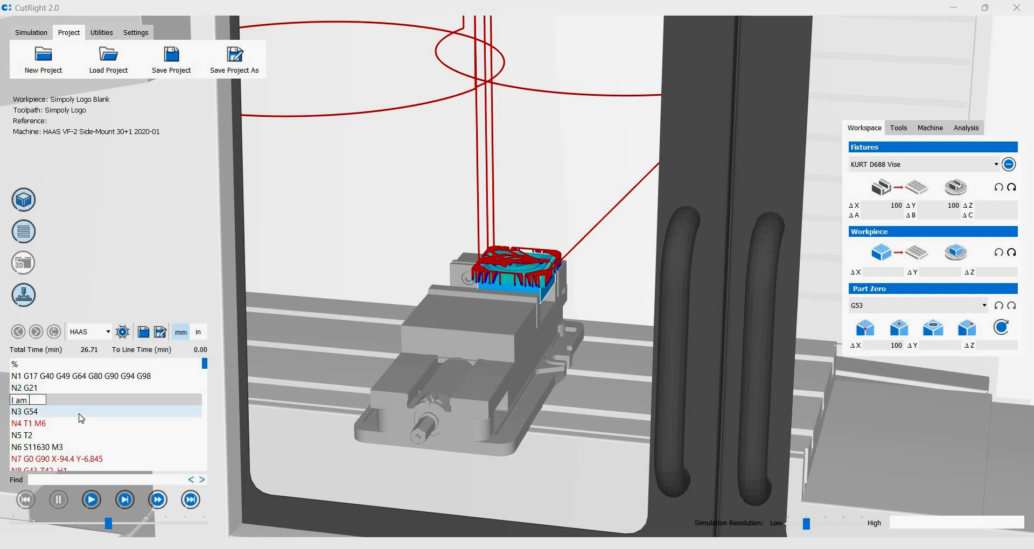
pyautogui.write(' fully editable! :)')
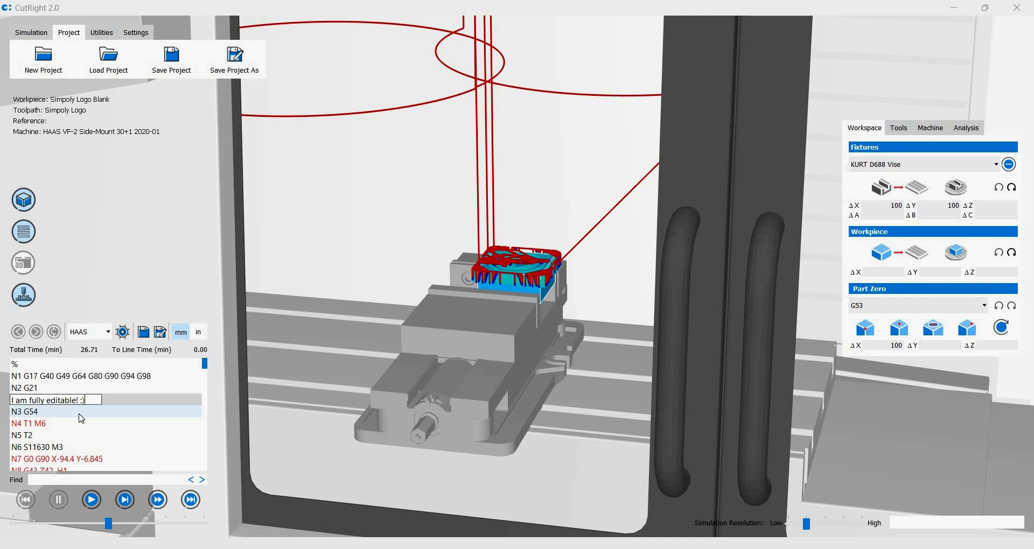
pyautogui.press('Return')
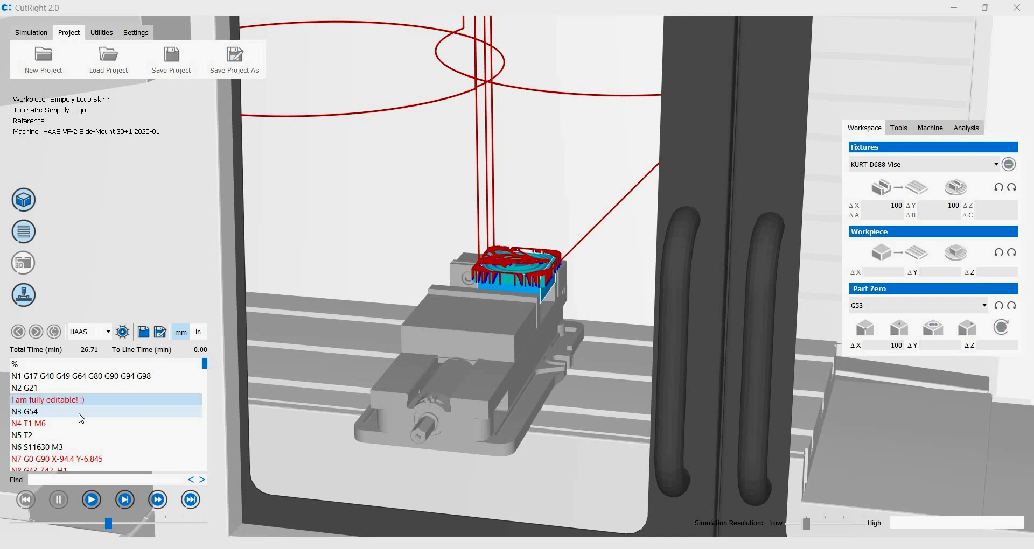
# Change the tool number in G-code line N5 to T3
pyautogui.doubleClick(131, 438)
pyautogui.click(41, 436)
pyautogui.press('BackSpace')
pyautogui.write('3')
pyautogui.press('Return')
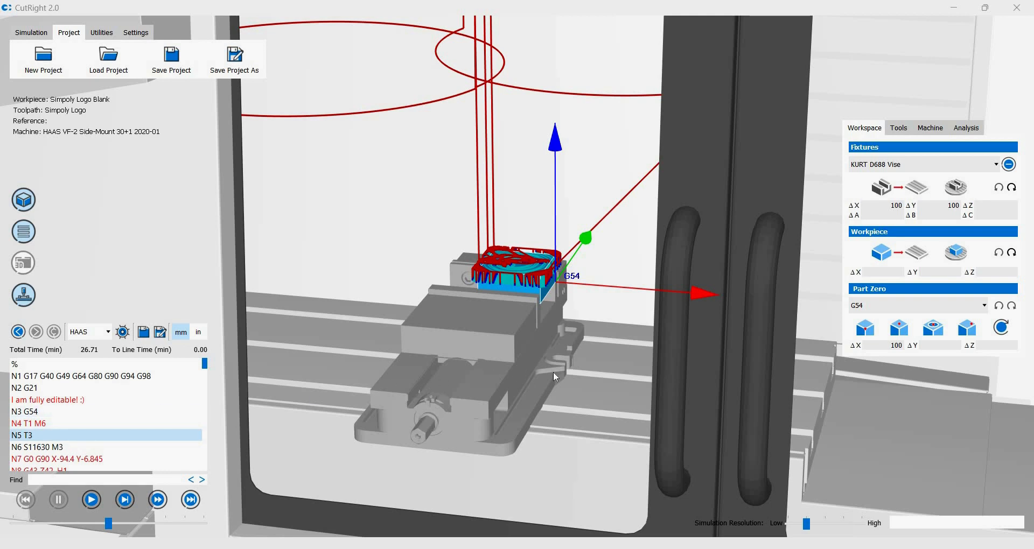
# Undo the G-code edits one by one: the N5 tool change, the added text and the inserted line
pyautogui.click(108, 423)
pyautogui.rightClick(107, 424)
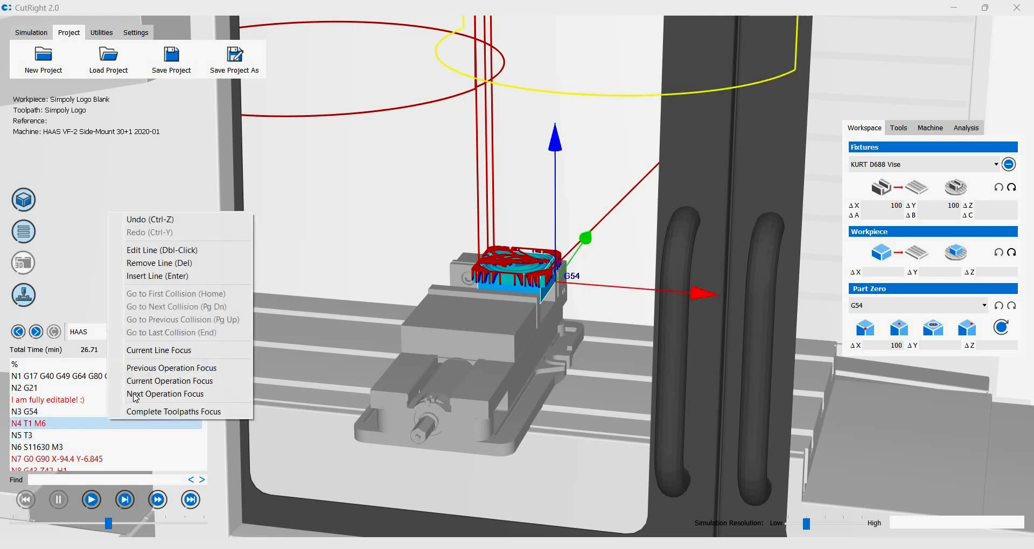
pyautogui.click(179, 220)
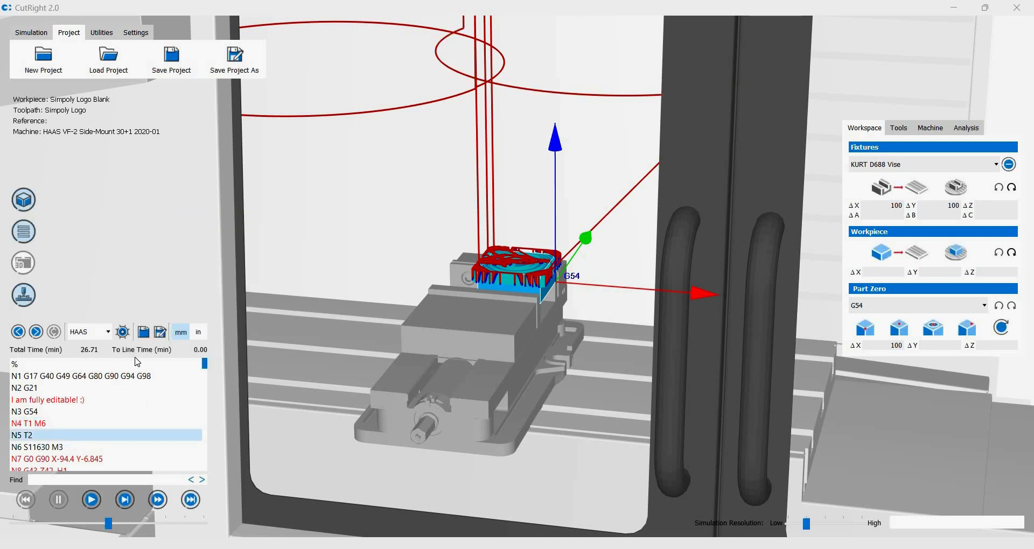
pyautogui.rightClick(124, 435)
pyautogui.click(198, 236)
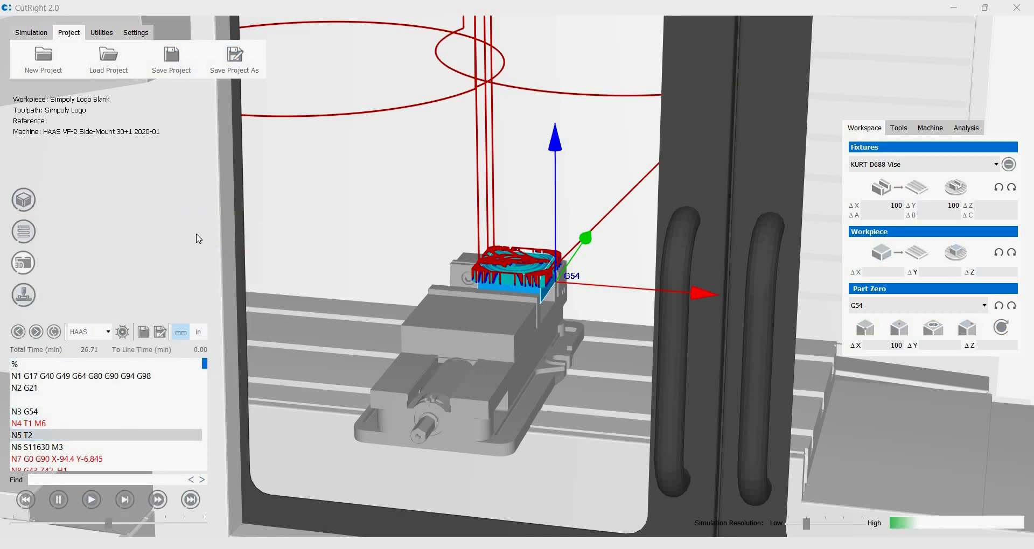
pyautogui.rightClick(149, 397)
pyautogui.click(221, 209)
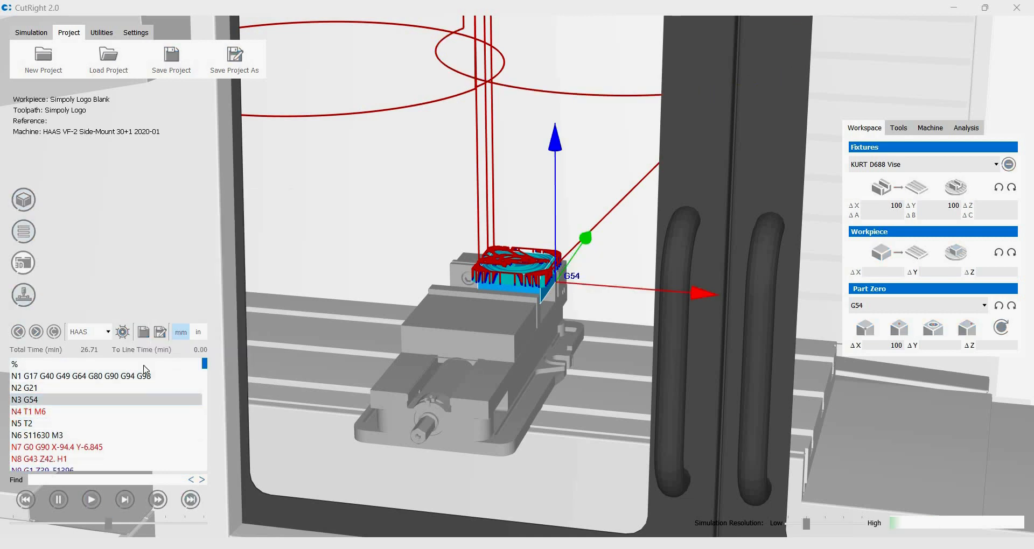
# Redo the G-code edits: the inserted line, its text and the T3 change in line N5
pyautogui.rightClick(140, 383)
pyautogui.click(208, 200)
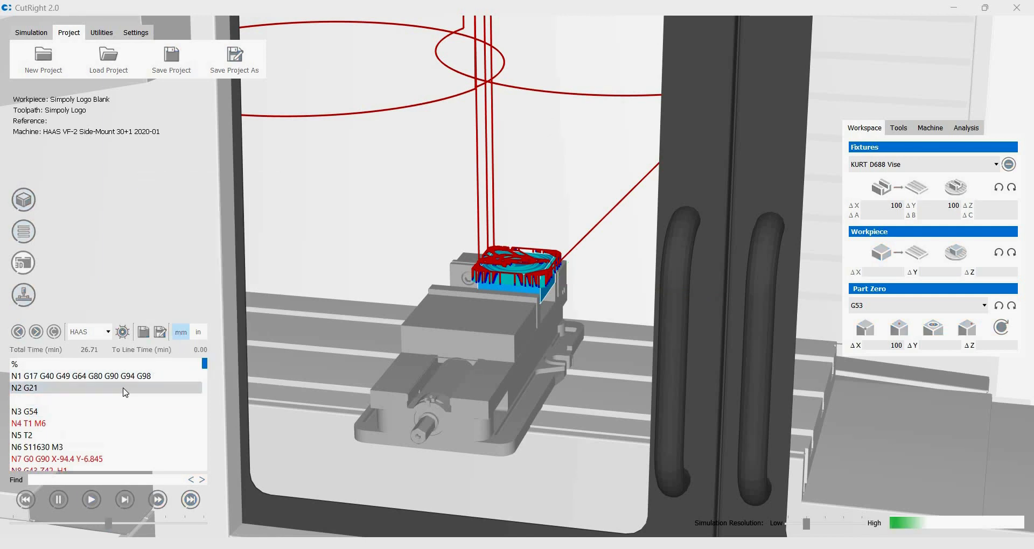
pyautogui.rightClick(125, 396)
pyautogui.click(193, 212)
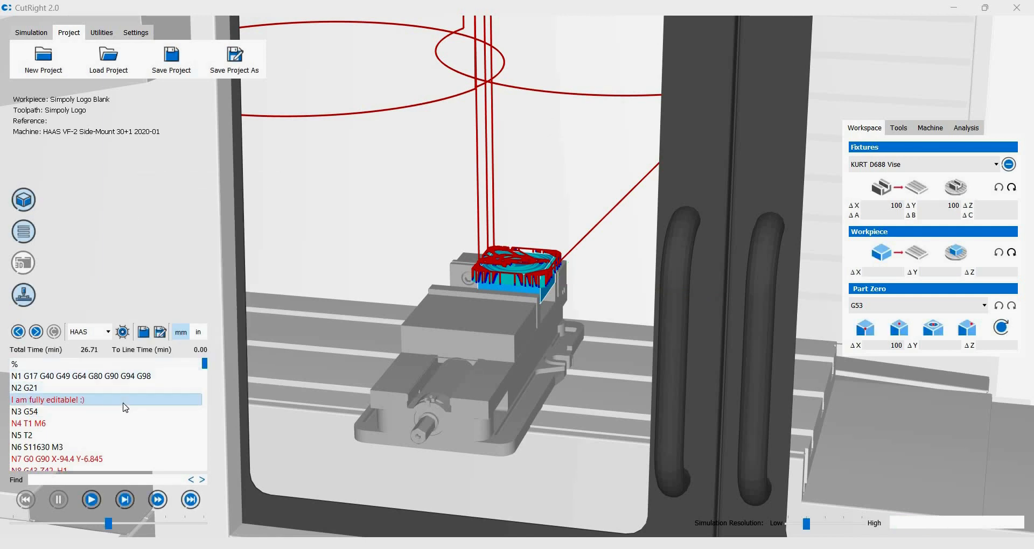
pyautogui.rightClick(134, 401)
pyautogui.click(178, 215)
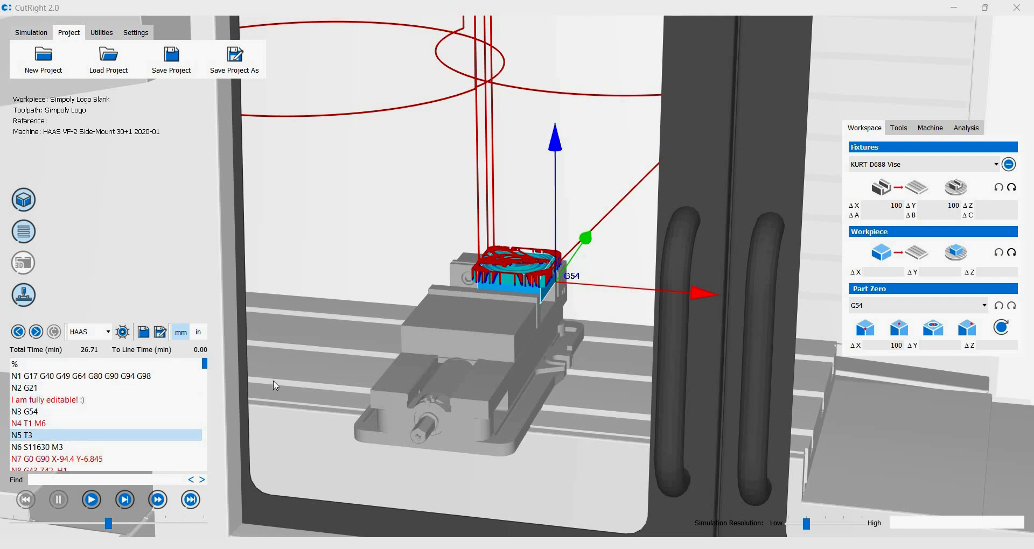
# Undo the redone G-code edits: the T3 change in N5, the added text and the inserted line
pyautogui.hotkey('ctrl', 'z')
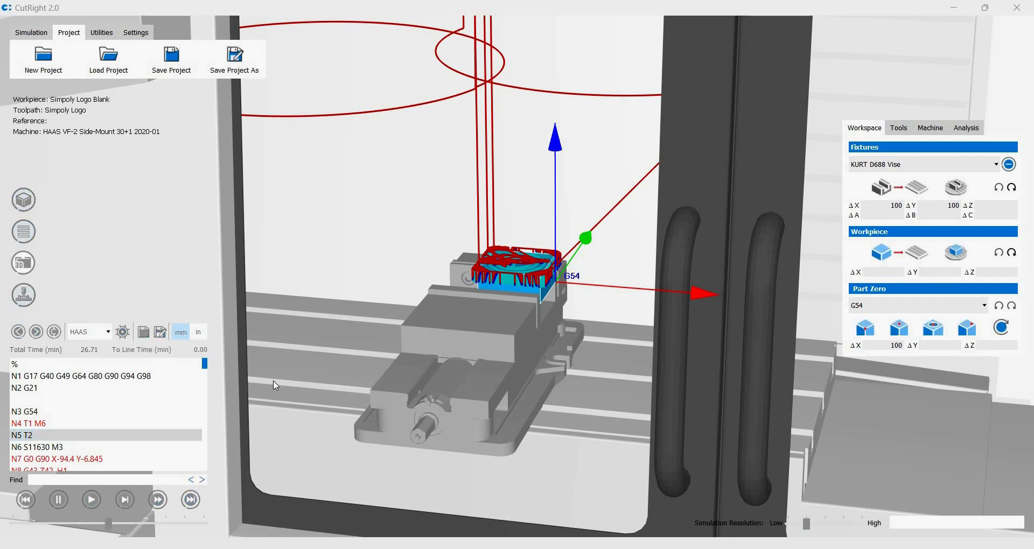
pyautogui.hotkey('ctrl', 'z')
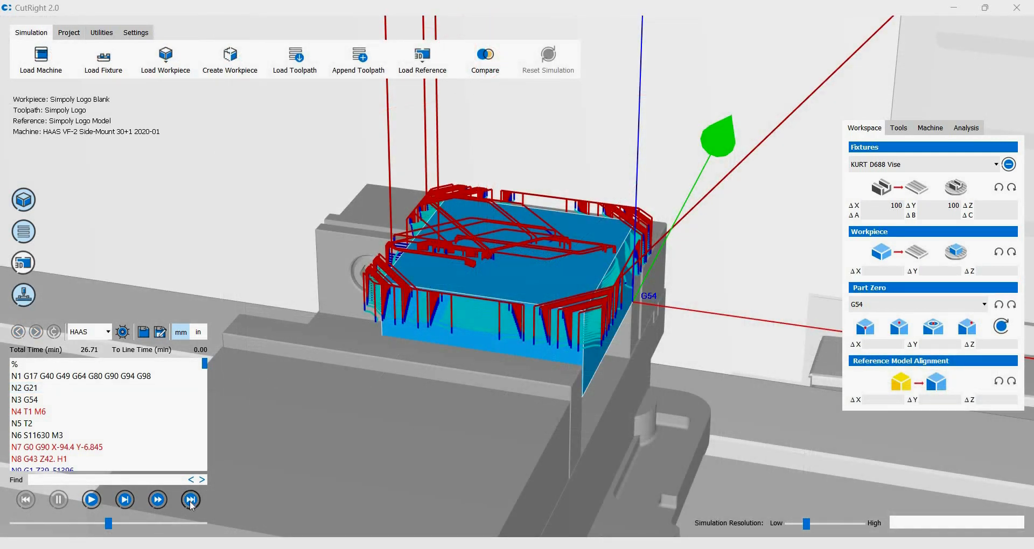
# Run the machining simulation straight through to the end of the program, N4720 M30
pyautogui.click(190, 500)
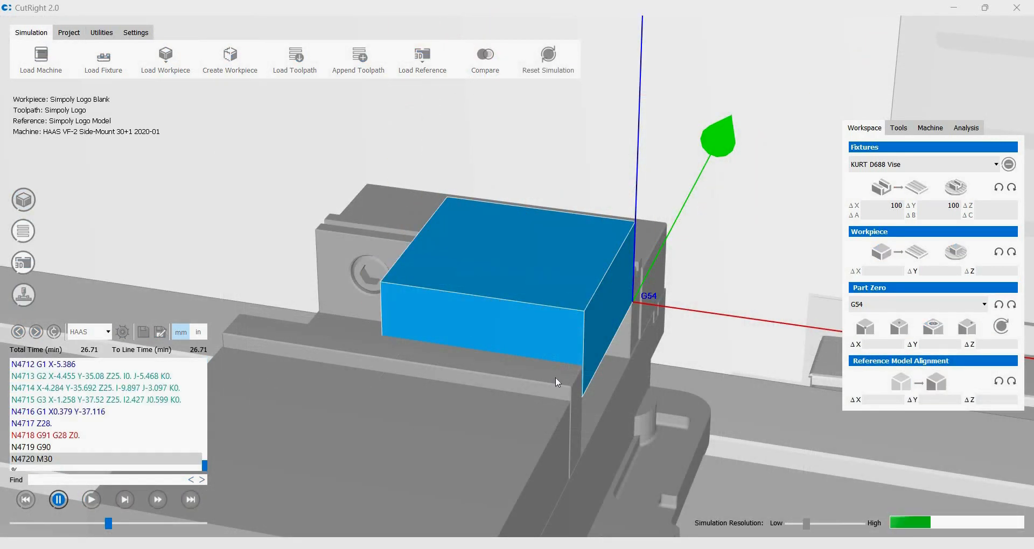
pyautogui.scroll(3, 554, 377)
pyautogui.moveTo(505, 398); pyautogui.dragTo(506, 365, button='middle')
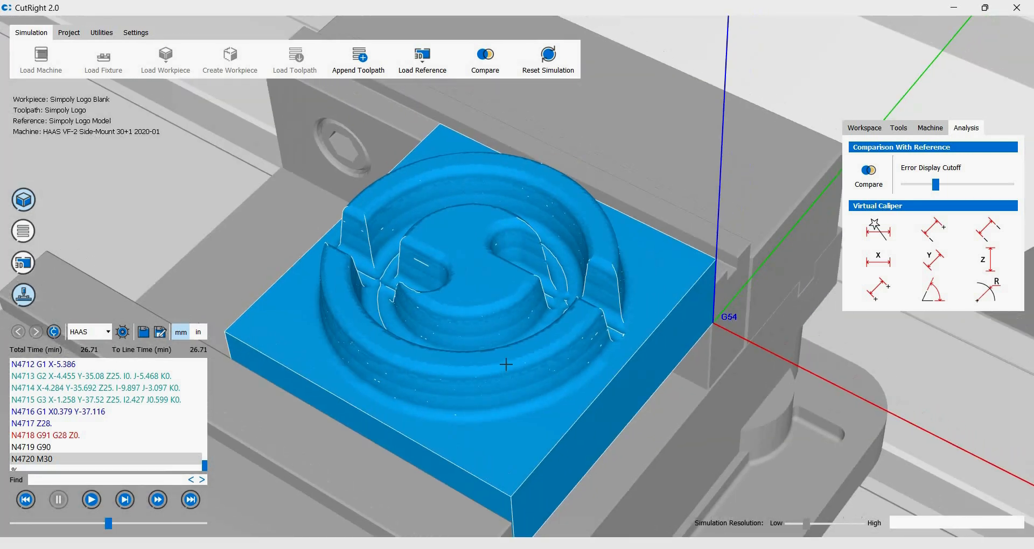
pyautogui.moveTo(506, 364); pyautogui.dragTo(508, 360, button='middle')
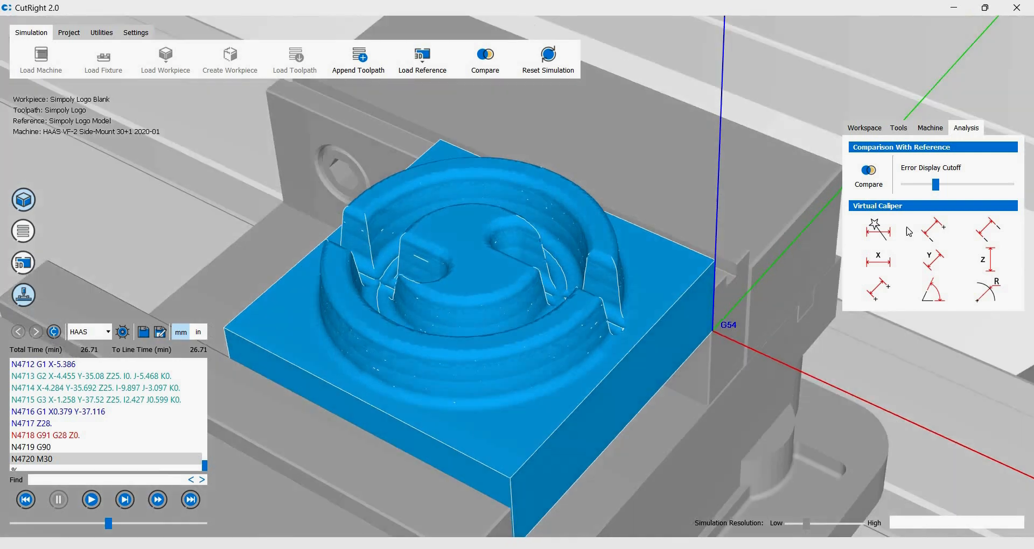
# Measure the small pocket's radius, the block's Y width and the inner ring's radius with the automatic virtual caliper
pyautogui.click(891, 234)
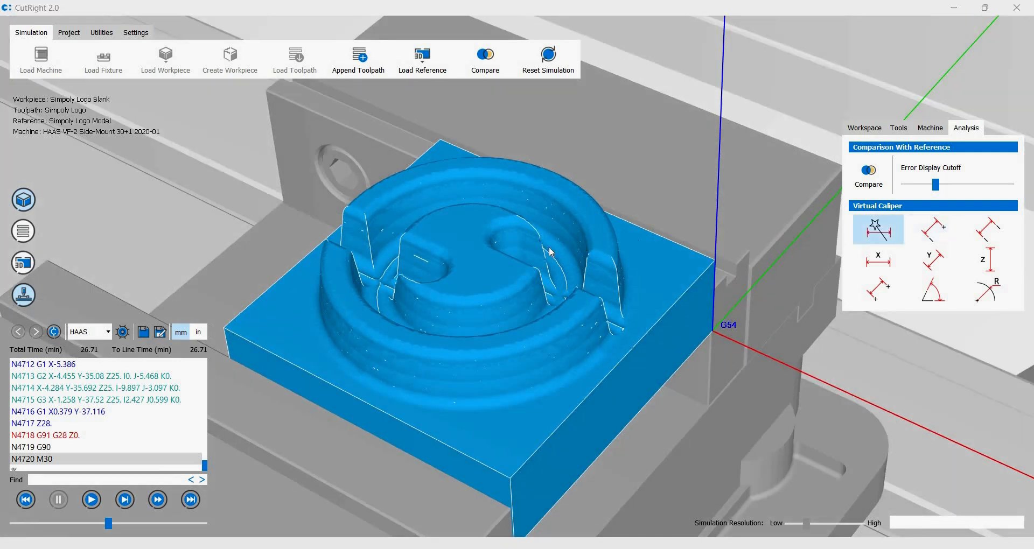
pyautogui.click(512, 247)
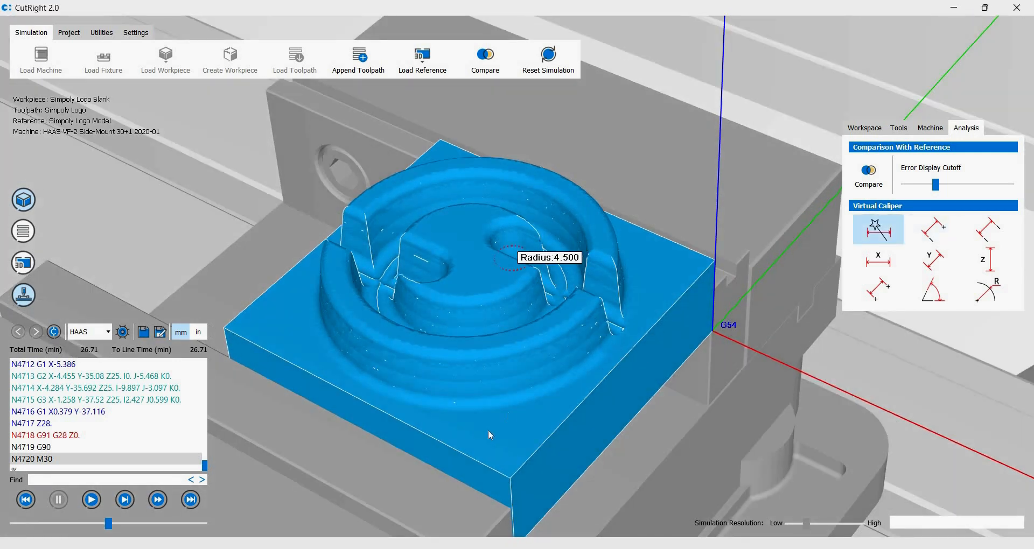
pyautogui.click(452, 454)
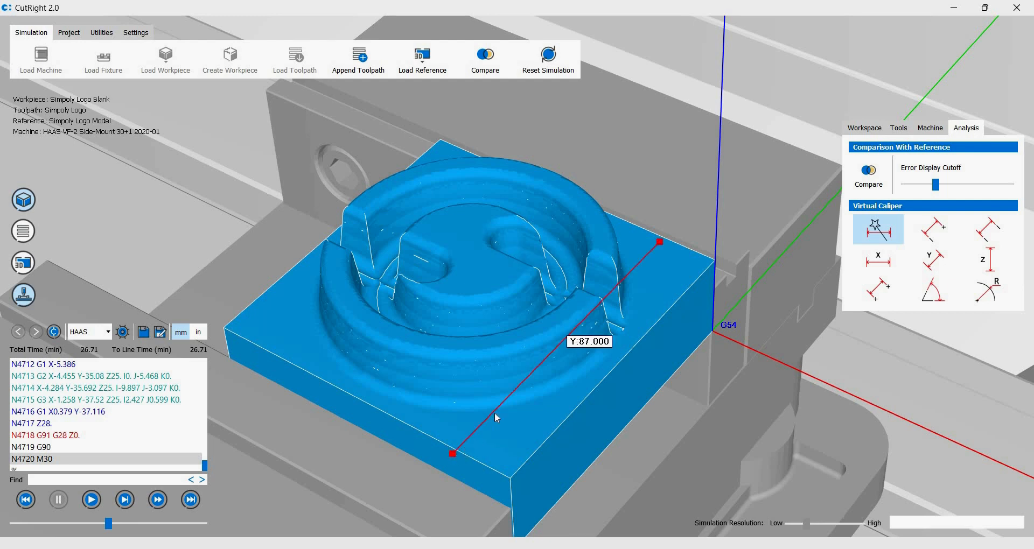
pyautogui.moveTo(495, 415); pyautogui.dragTo(381, 241, button='middle')
pyautogui.click(383, 244)
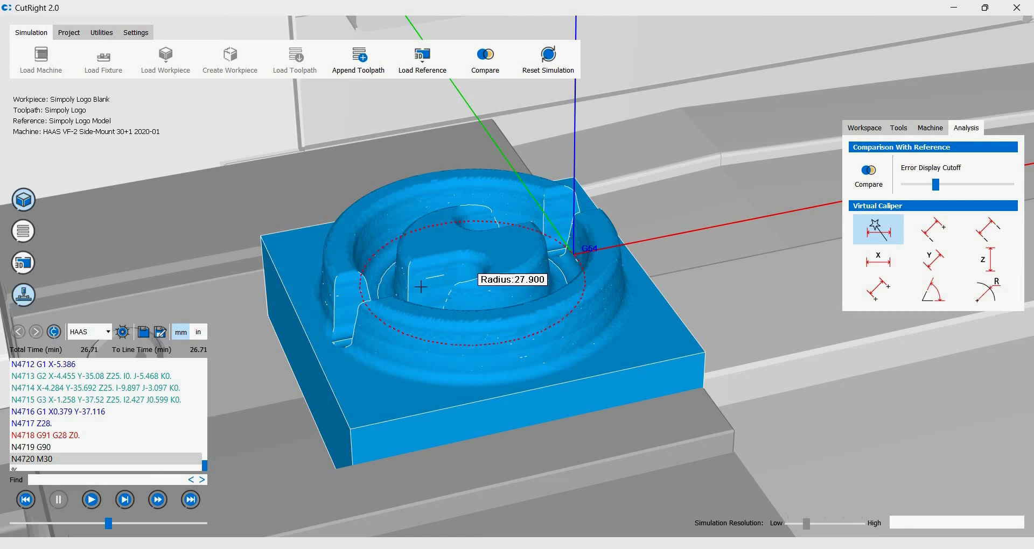
pyautogui.moveTo(420, 286); pyautogui.dragTo(482, 270, button='middle')
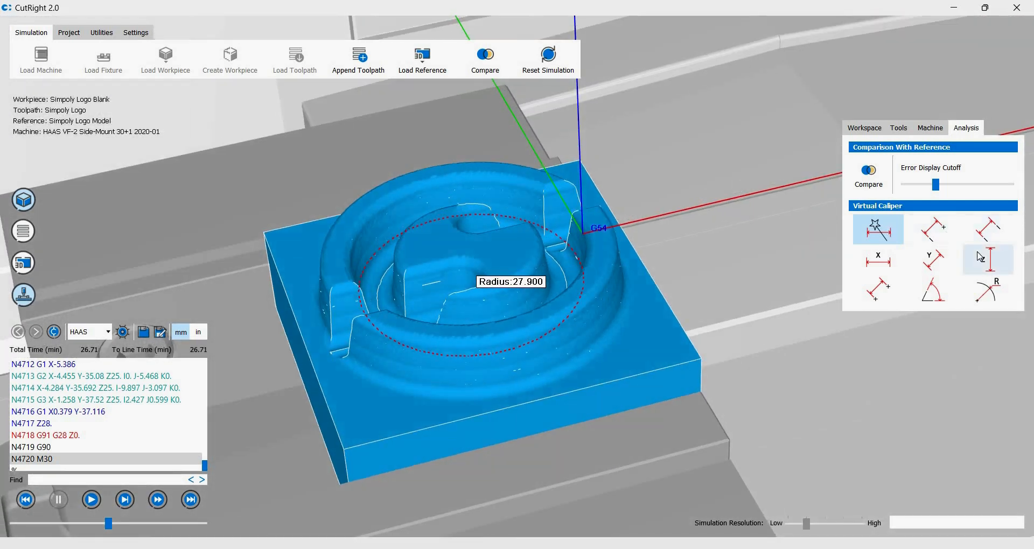
# Measure the Z distance at the ring wall of the machined part with the Z virtual caliper
pyautogui.click(980, 258)
pyautogui.moveTo(539, 355); pyautogui.dragTo(558, 186, button='middle')
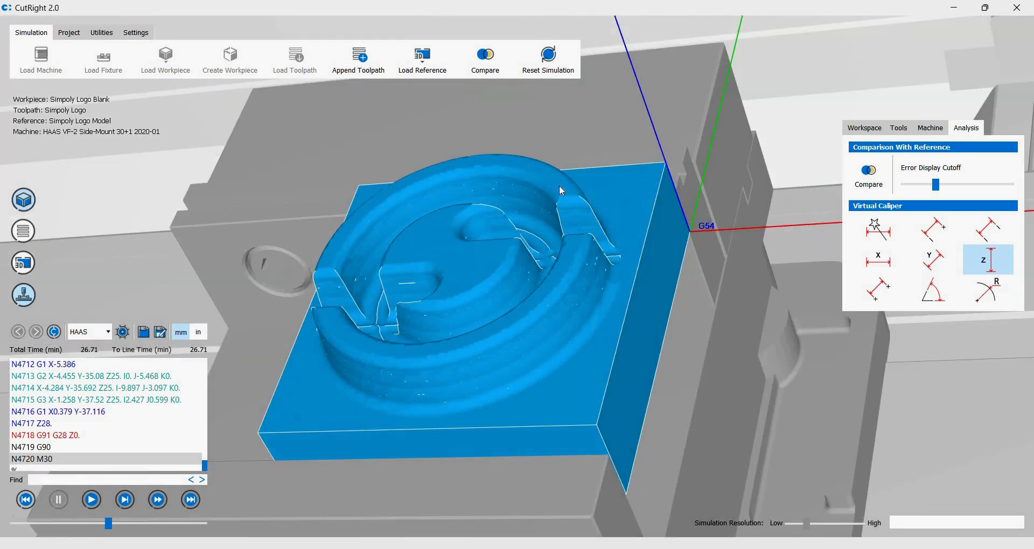
pyautogui.click(559, 186)
pyautogui.moveTo(503, 231); pyautogui.dragTo(560, 290, button='middle')
pyautogui.click(560, 290)
pyautogui.moveTo(533, 247); pyautogui.dragTo(716, 249, button='middle')
pyautogui.scroll(-2, 725, 254)
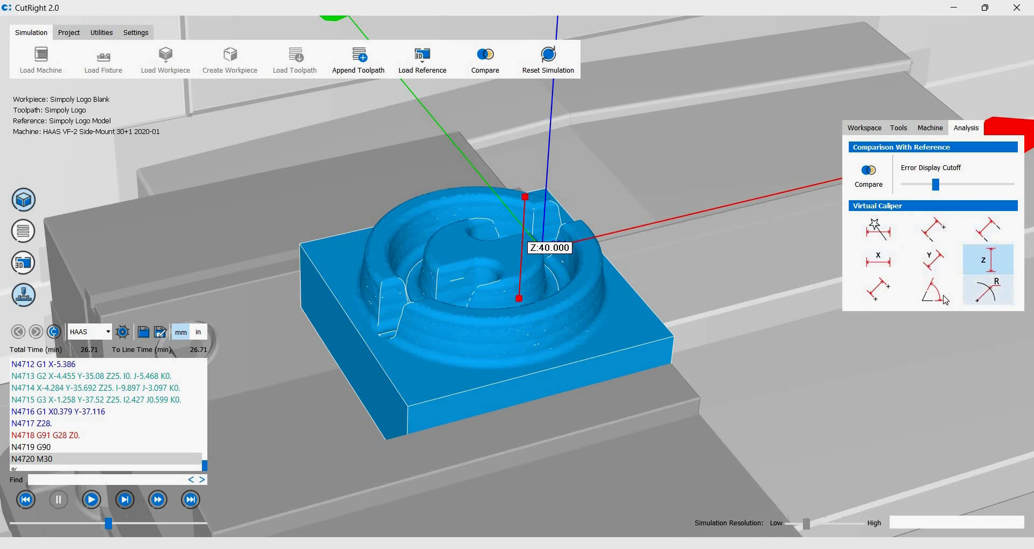
# Compare the machined workpiece with the reference model and examine the deviation colour map
pyautogui.moveTo(505, 364); pyautogui.dragTo(405, 370, button='middle')
pyautogui.scroll(3, 406, 368)
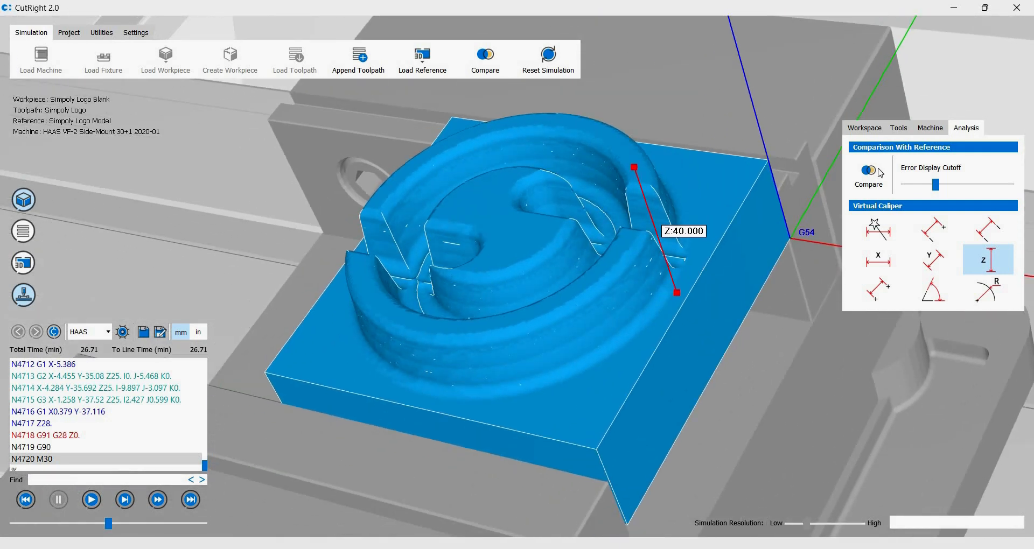
pyautogui.click(882, 176)
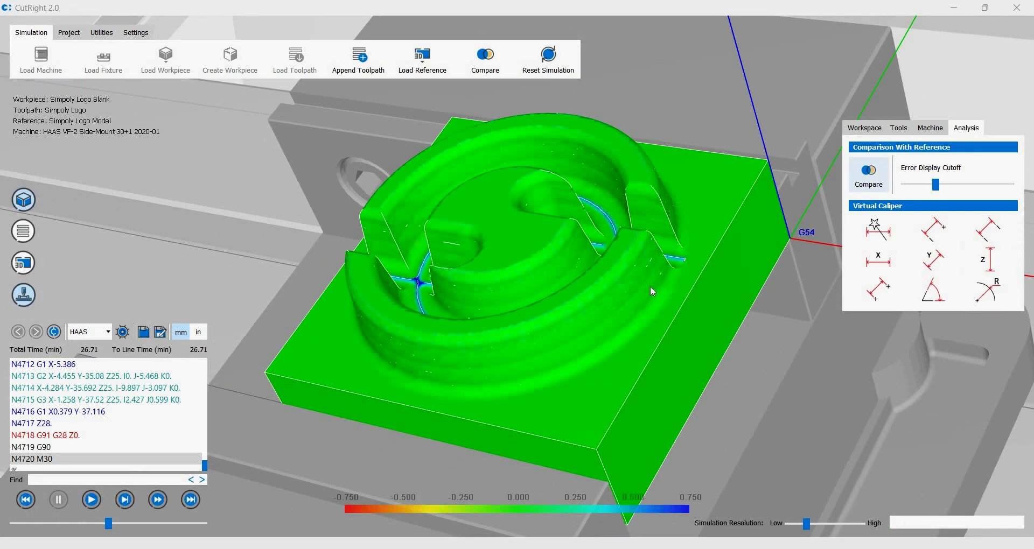
pyautogui.moveTo(668, 287); pyautogui.dragTo(930, 349, button='middle')
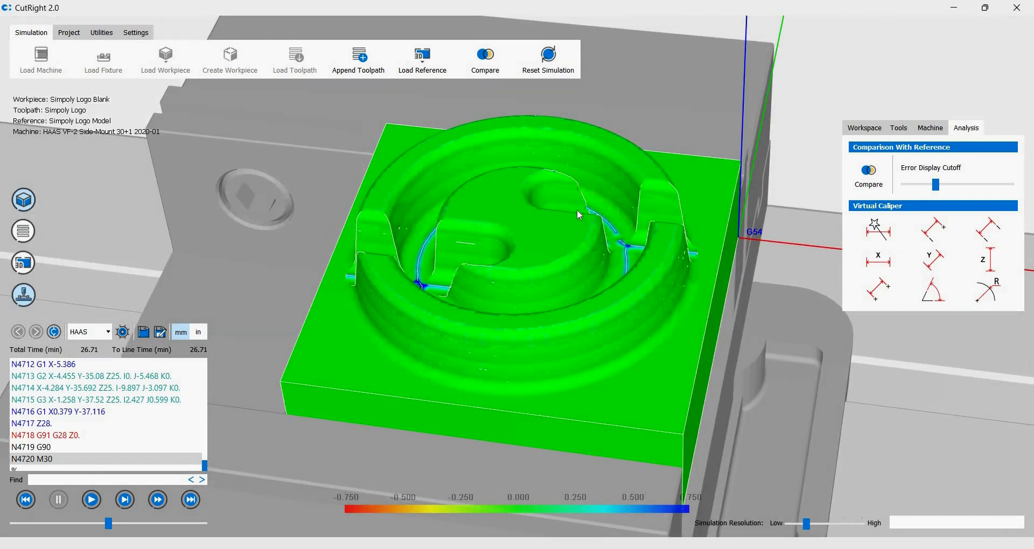
# Check the deviation at several points on the green ring walls and in the small pocket
pyautogui.click(632, 186)
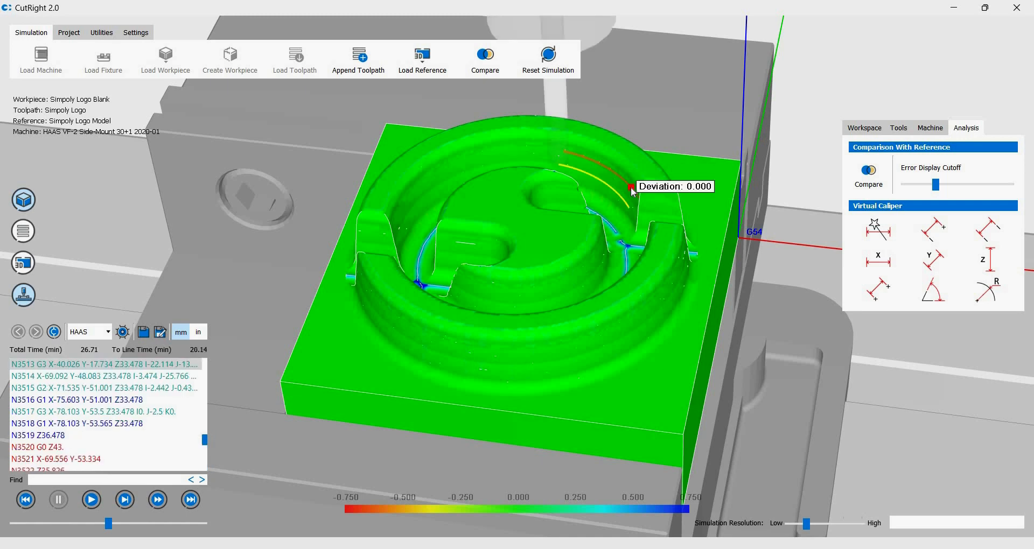
pyautogui.click(525, 155)
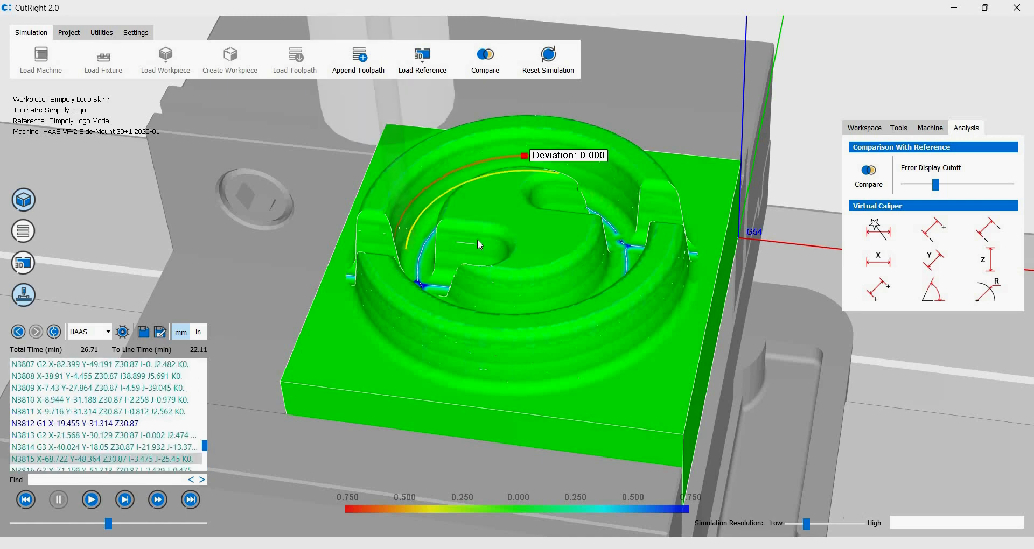
pyautogui.click(381, 238)
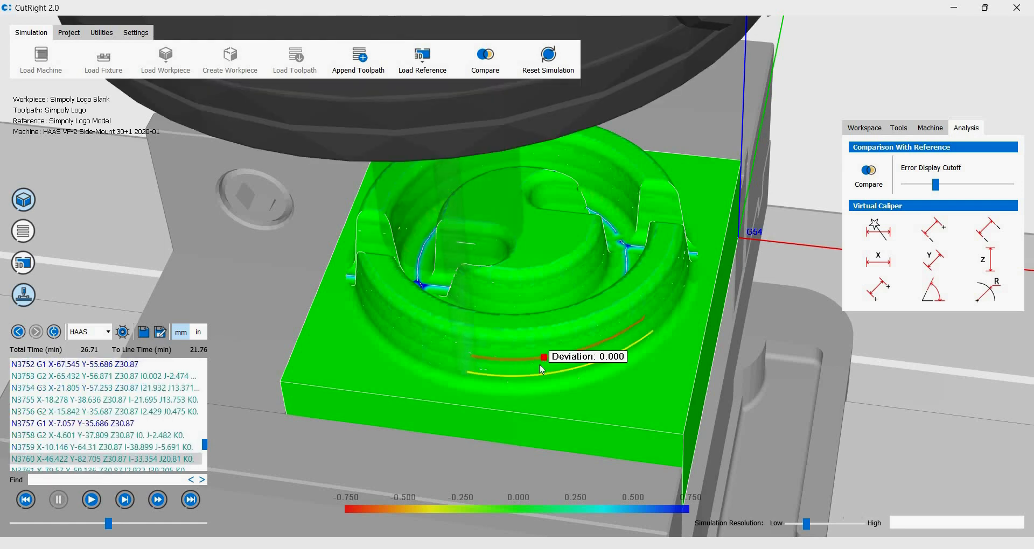
pyautogui.click(660, 298)
pyautogui.moveTo(577, 339); pyautogui.dragTo(447, 347, button='middle')
pyautogui.click(546, 208)
# Check the deviation at points along the blue excess-material lines in the channels and at their junctions
pyautogui.scroll(5, 554, 233)
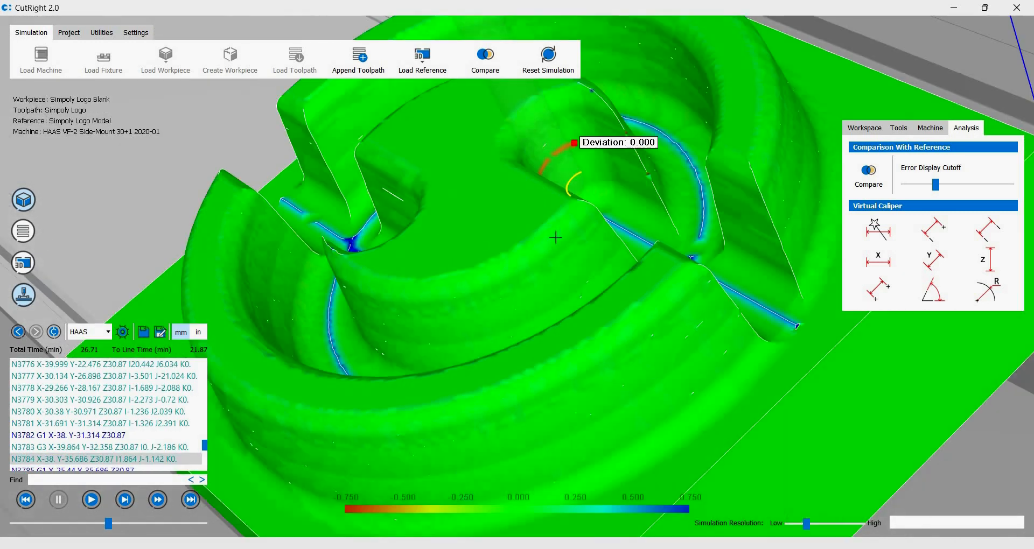
pyautogui.scroll(-1, 623, 238)
pyautogui.click(625, 245)
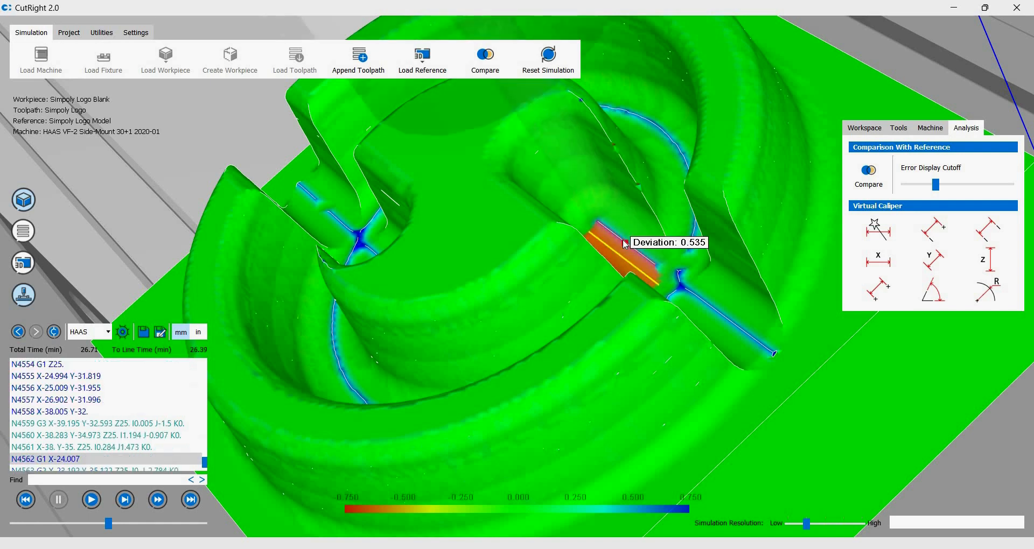
pyautogui.click(706, 303)
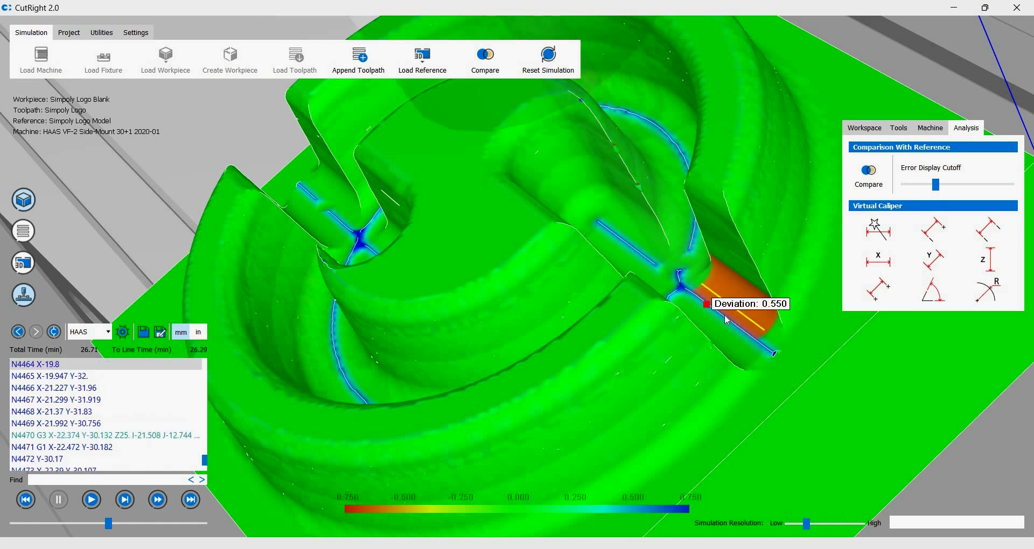
pyautogui.click(749, 334)
pyautogui.moveTo(665, 286)
pyautogui.mouseDown(button='middle')
pyautogui.moveTo(699, 294)
pyautogui.moveTo(489, 286)
pyautogui.moveTo(332, 244)
pyautogui.mouseUp(button='middle')
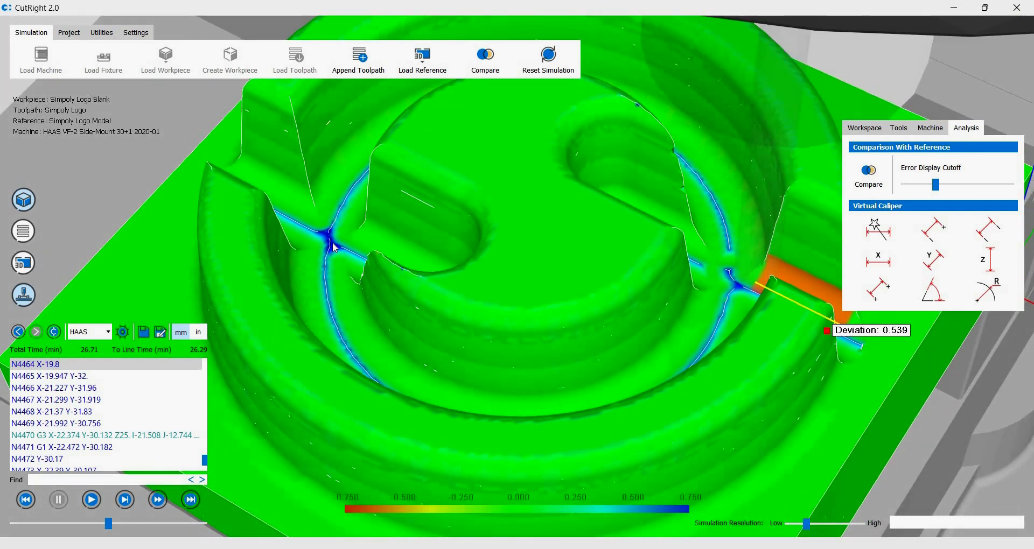
pyautogui.click(331, 242)
pyautogui.scroll(-2, 341, 296)
pyautogui.moveTo(344, 293)
pyautogui.mouseDown(button='middle')
pyautogui.moveTo(357, 275)
pyautogui.moveTo(506, 293)
pyautogui.mouseUp(button='middle')
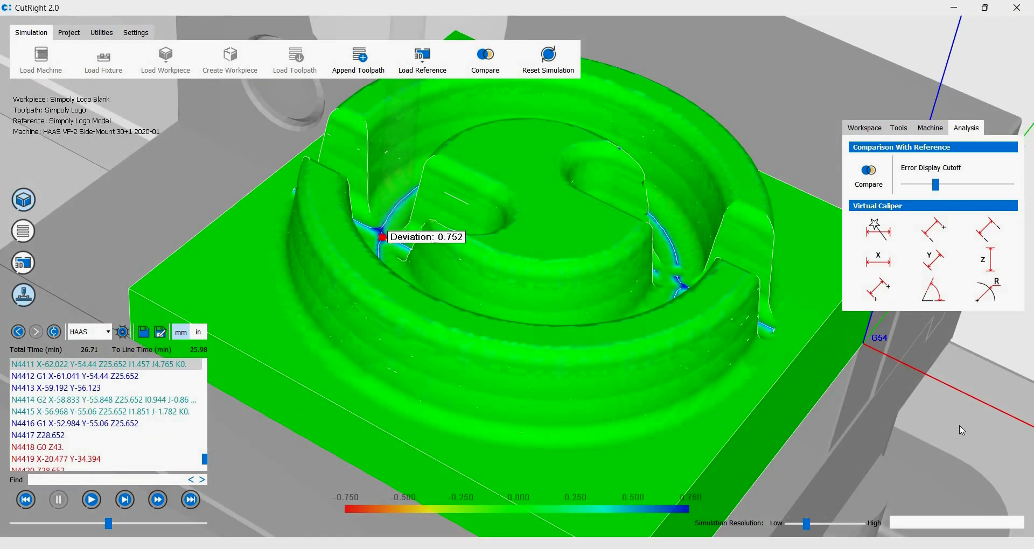
# Reset the simulation to the program start and review the G-code list in the HAAS dialect settings
pyautogui.click(25, 500)
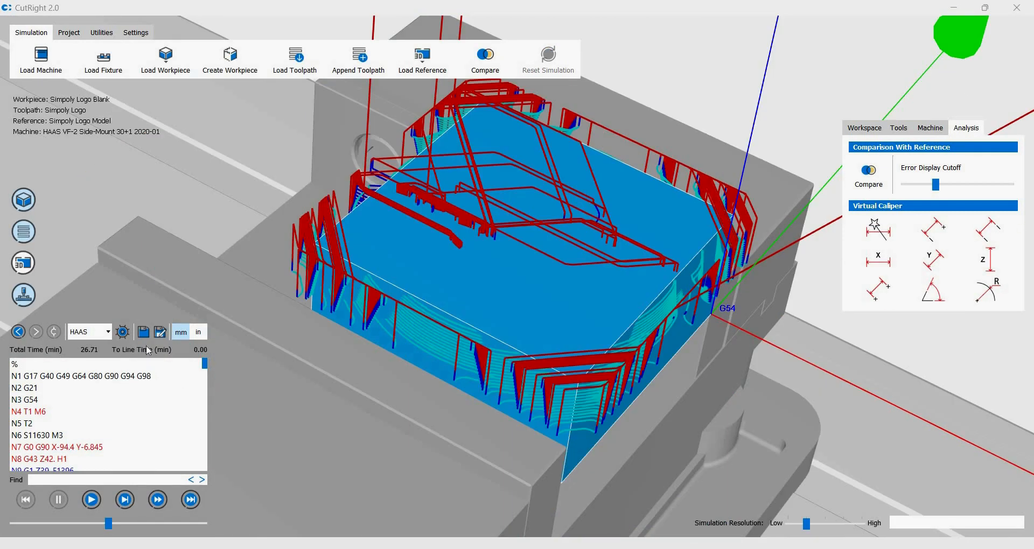
pyautogui.click(123, 331)
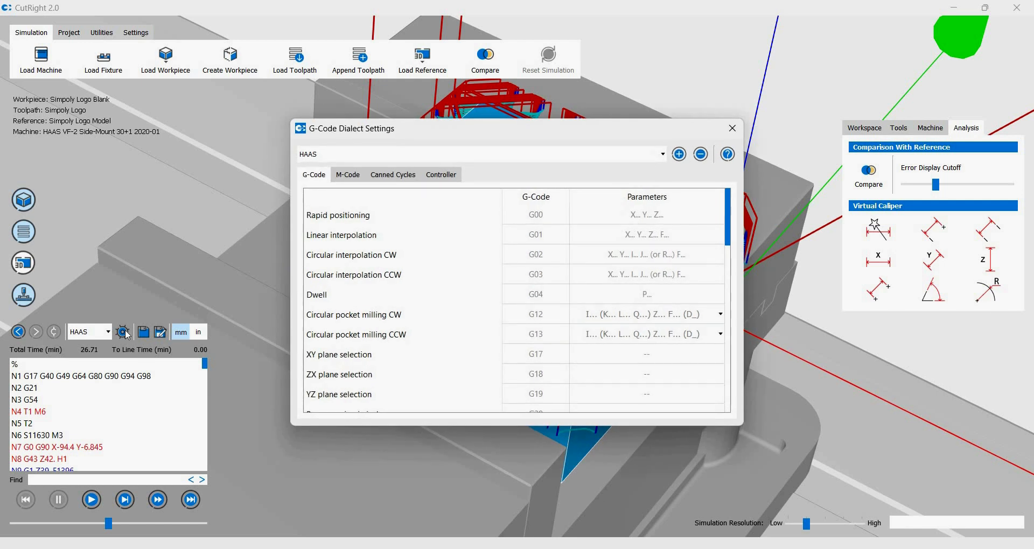
pyautogui.scroll(-5, 587, 245)
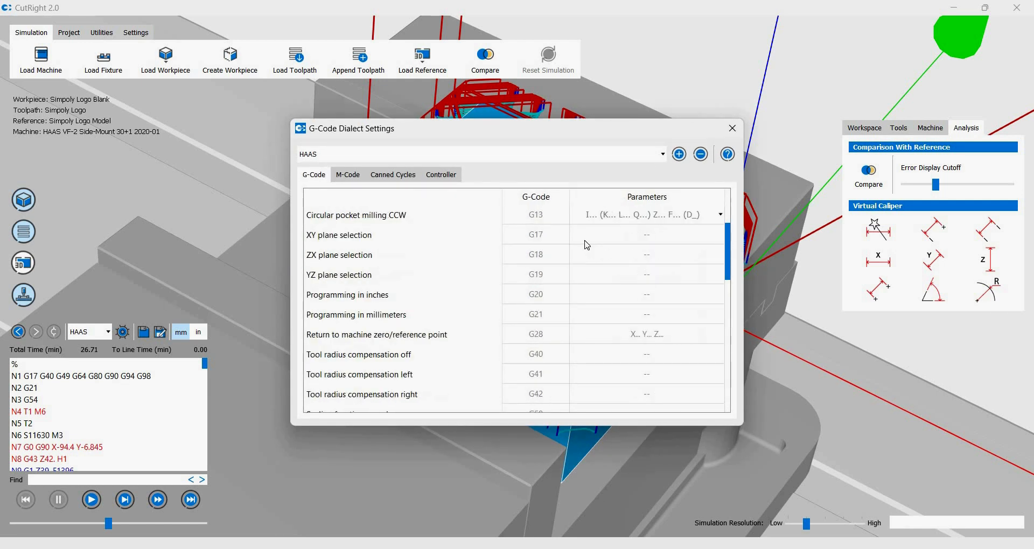
pyautogui.scroll(-4, 587, 245)
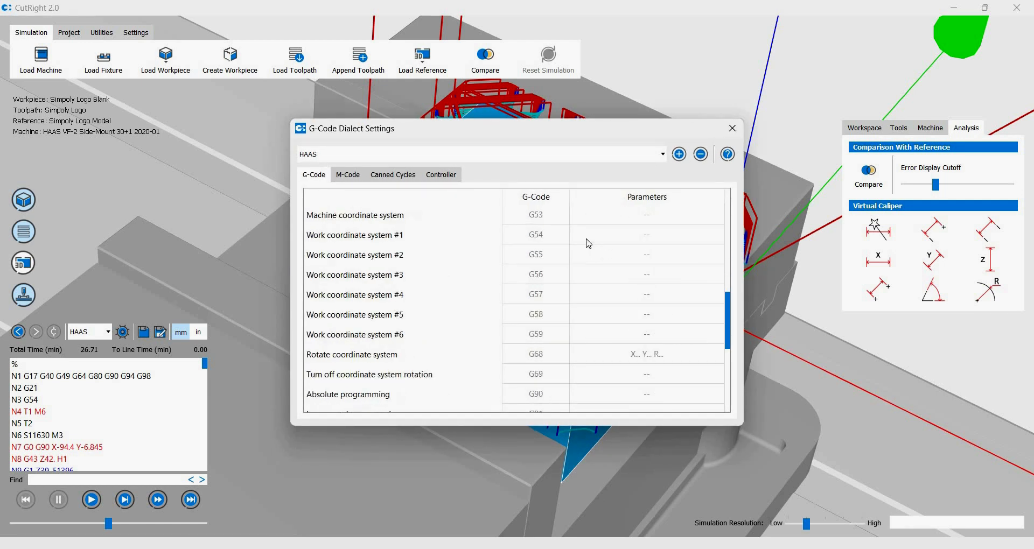
pyautogui.scroll(-1, 588, 244)
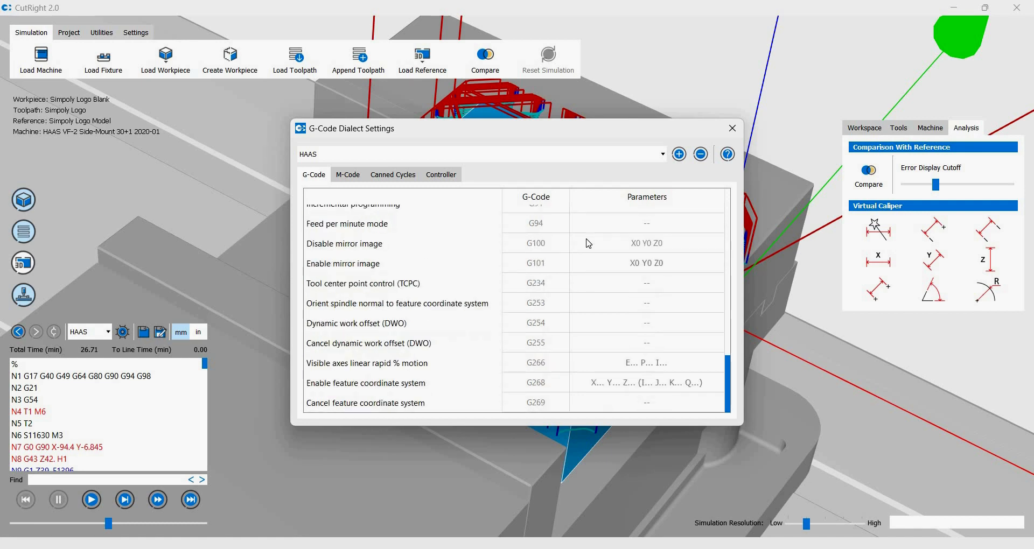
# Review the HAAS dialect's M-codes, canned cycles and controller settings, and close the dialect settings
pyautogui.click(348, 175)
pyautogui.scroll(-2, 488, 244)
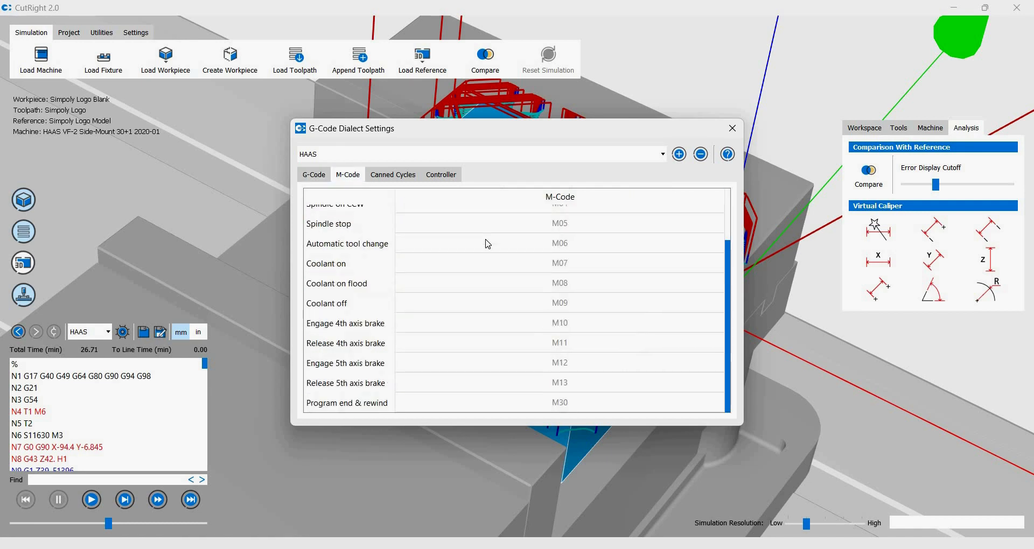
pyautogui.click(393, 175)
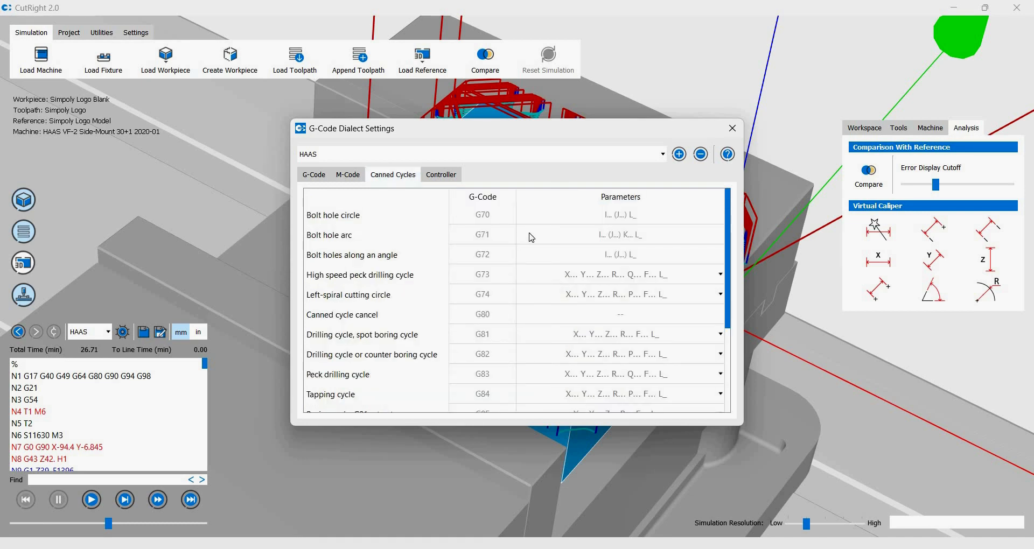
pyautogui.scroll(-3, 532, 237)
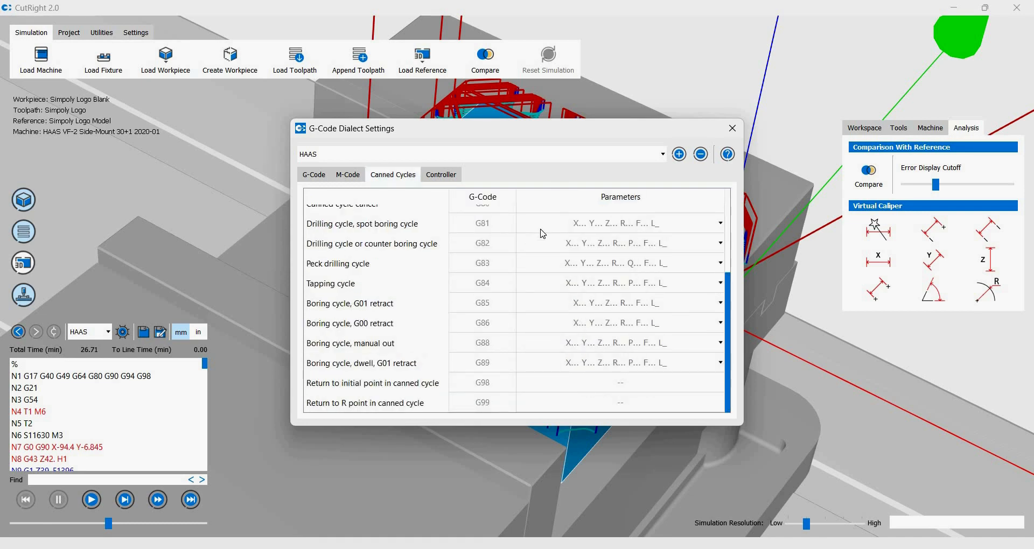
pyautogui.click(441, 176)
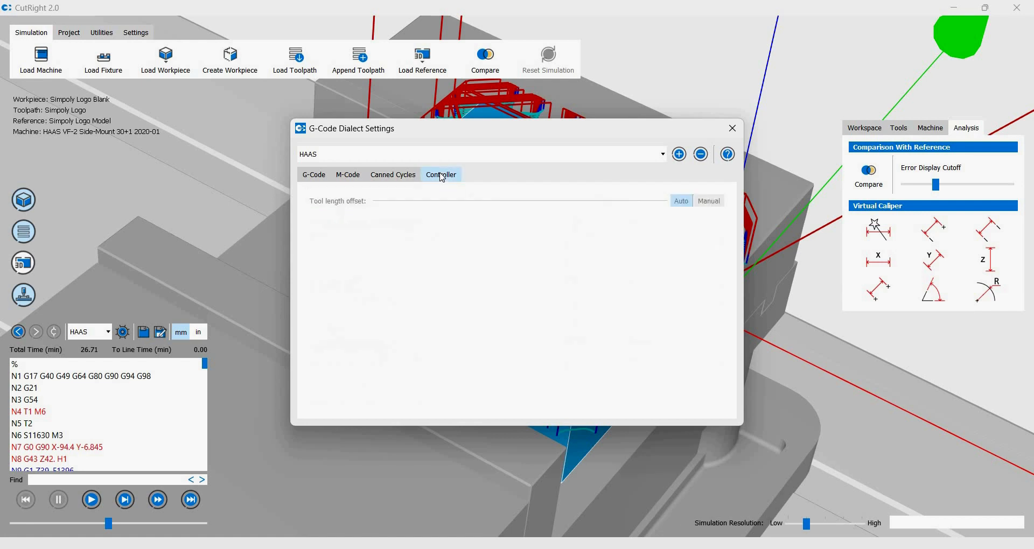
pyautogui.click(313, 175)
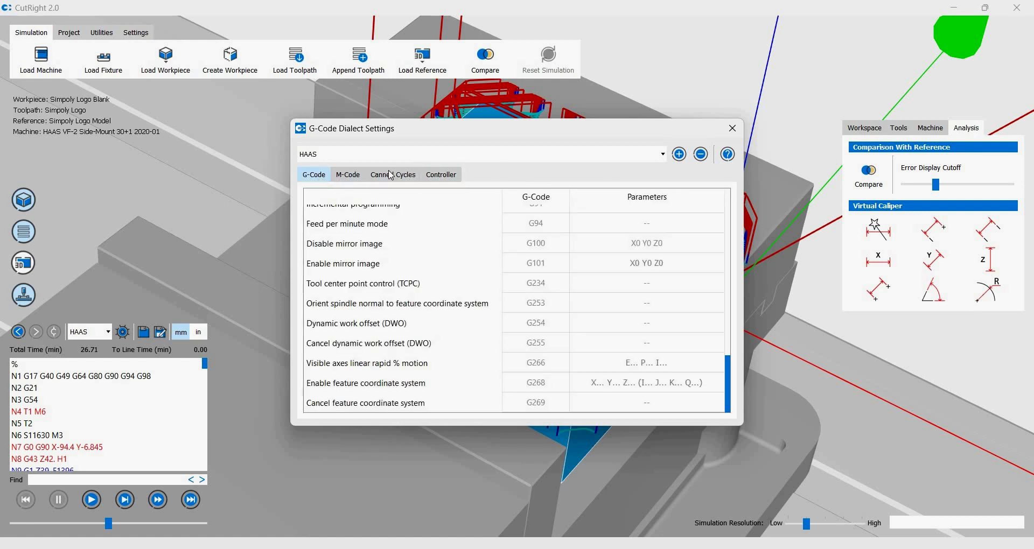
pyautogui.click(733, 129)
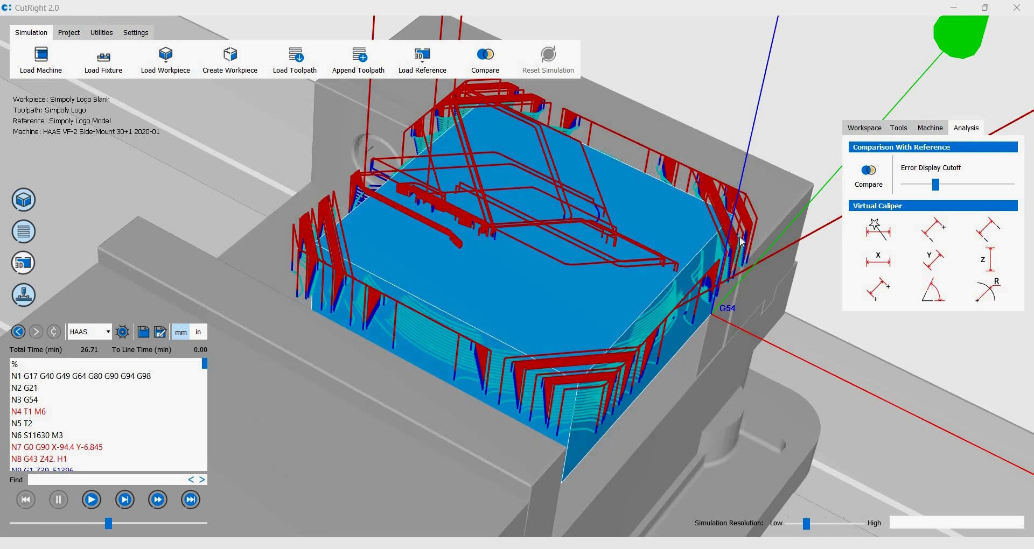